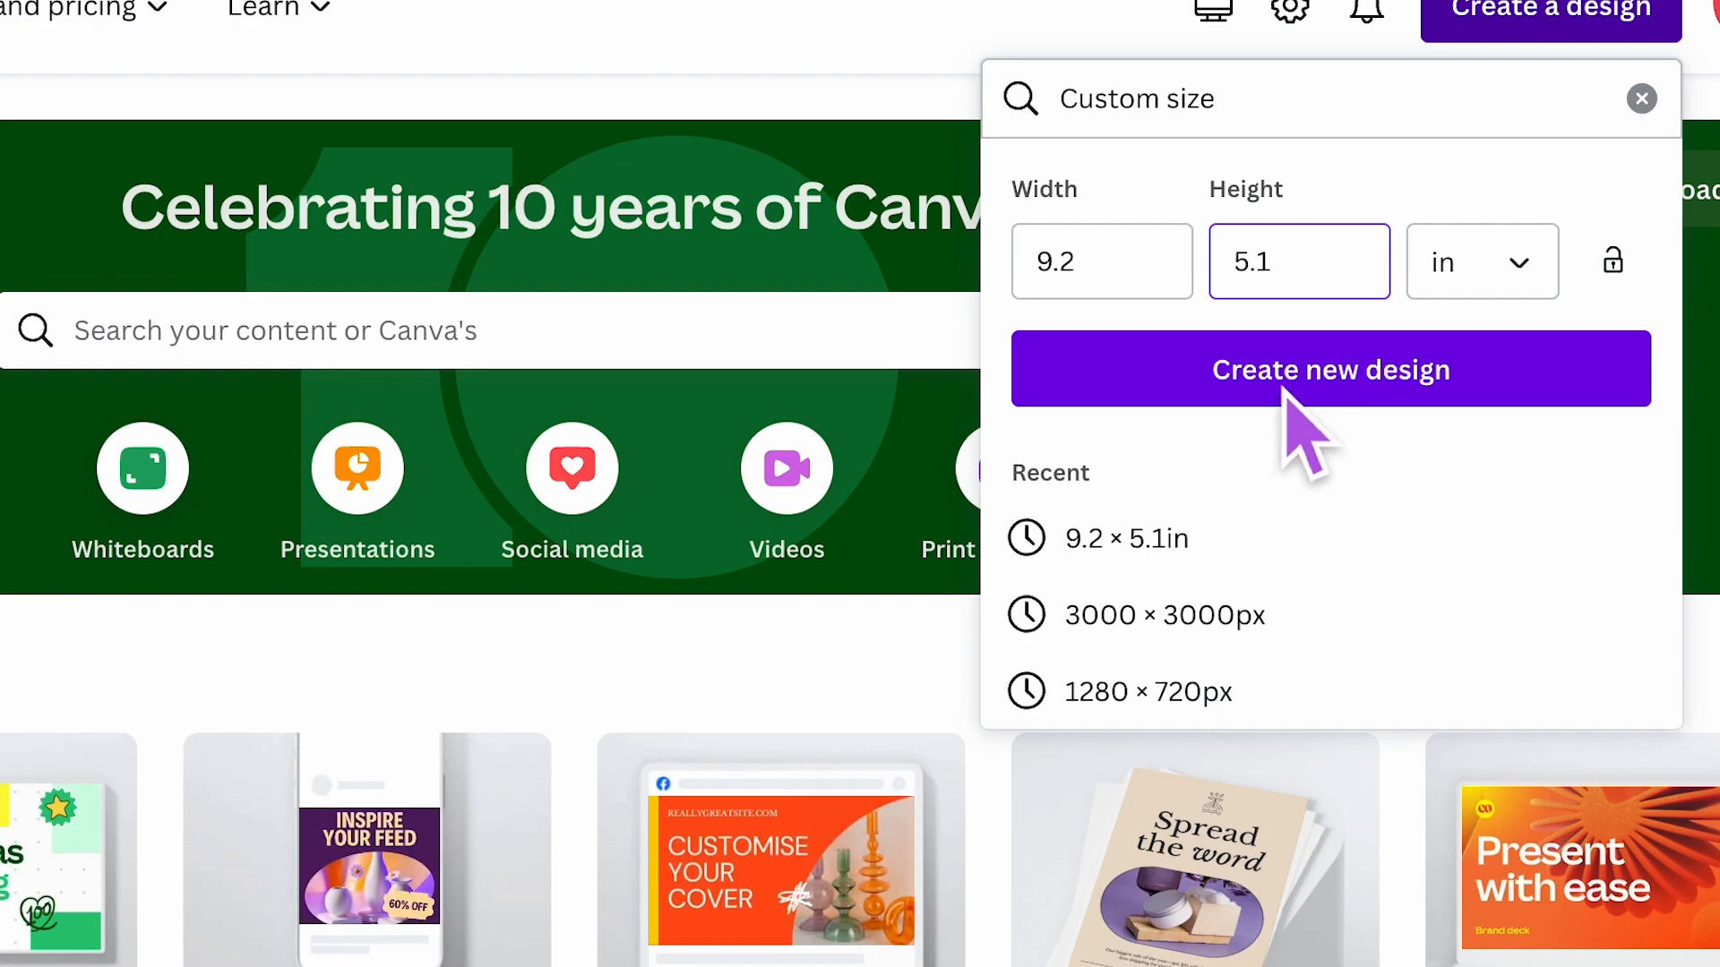
- Create a new design at the custom size 9.2 × 5.1 in
{"action": "left_click", "coordinate": [1286, 399]}
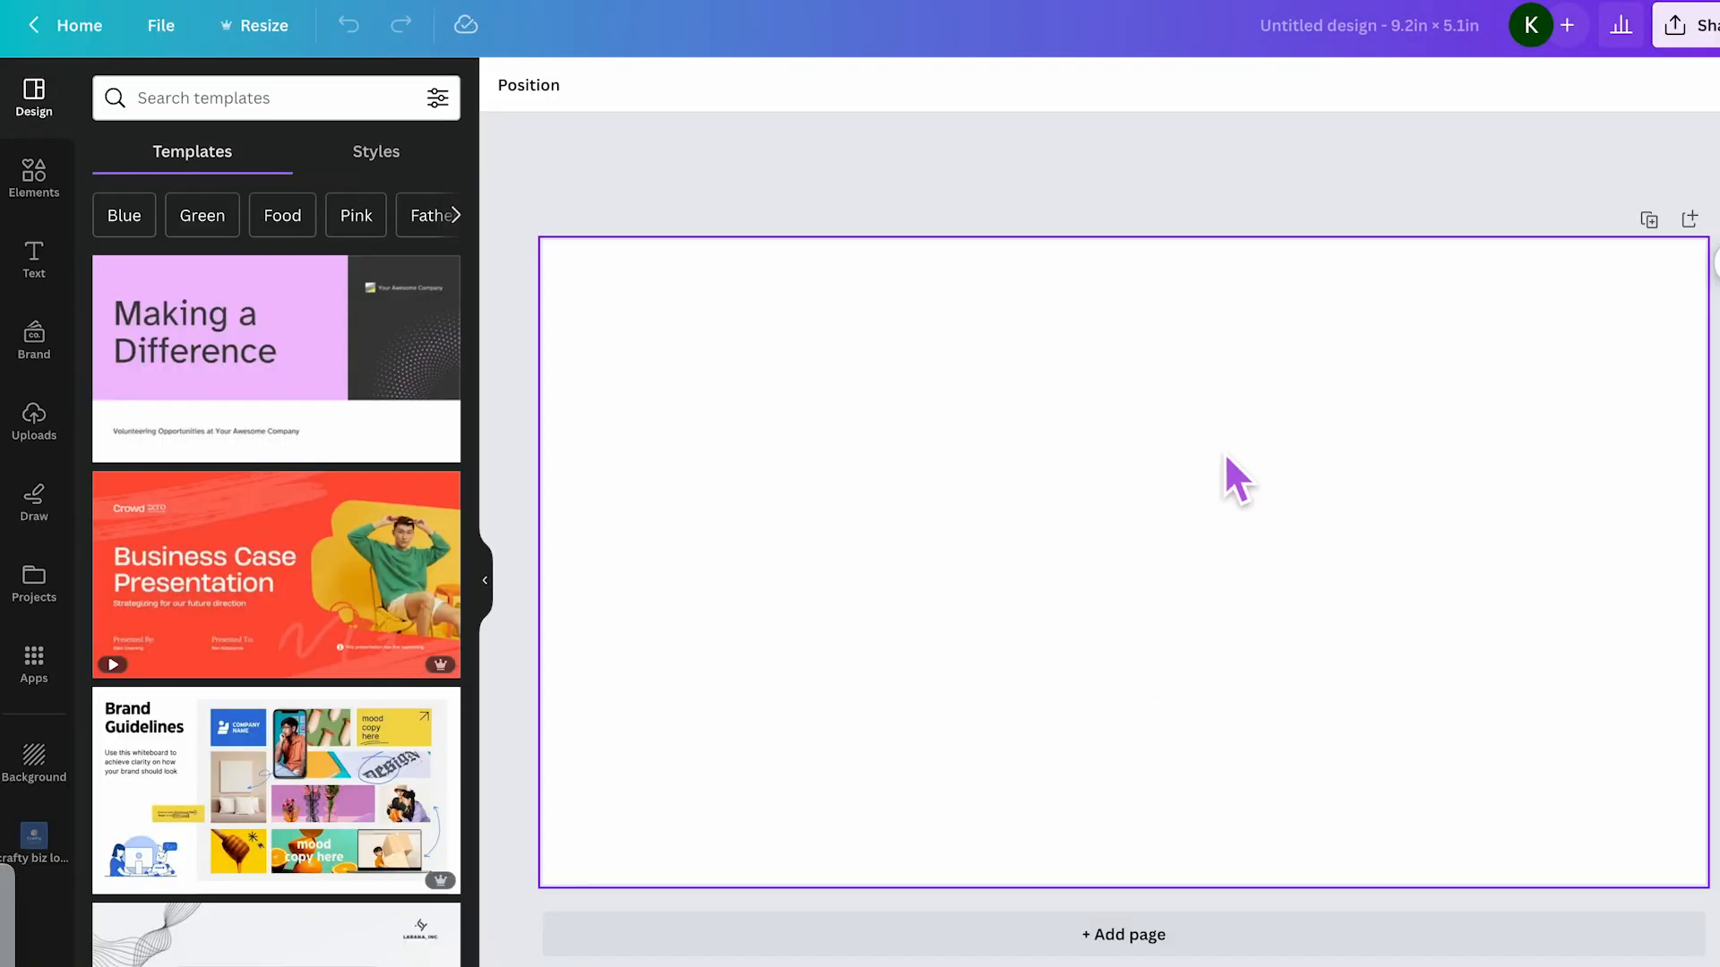
- Try a yellow-to-pink gradient as the page background and remove it again
{"action": "left_click", "coordinate": [903, 319]}
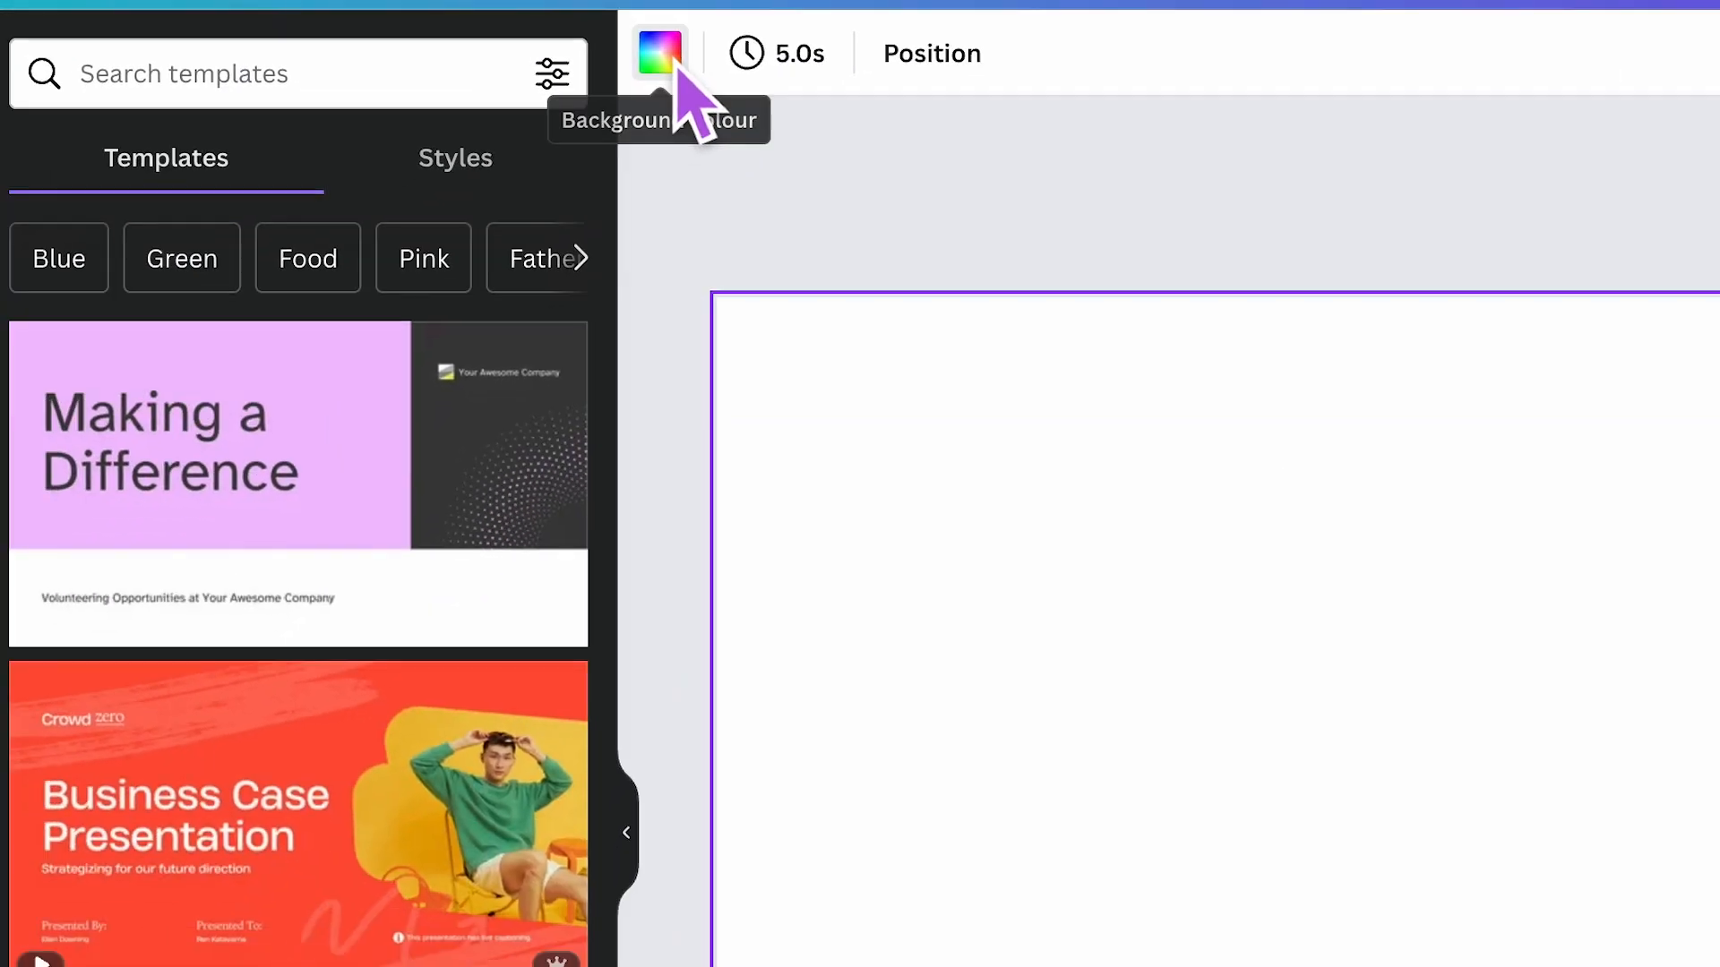
{"action": "left_click", "coordinate": [498, 186]}
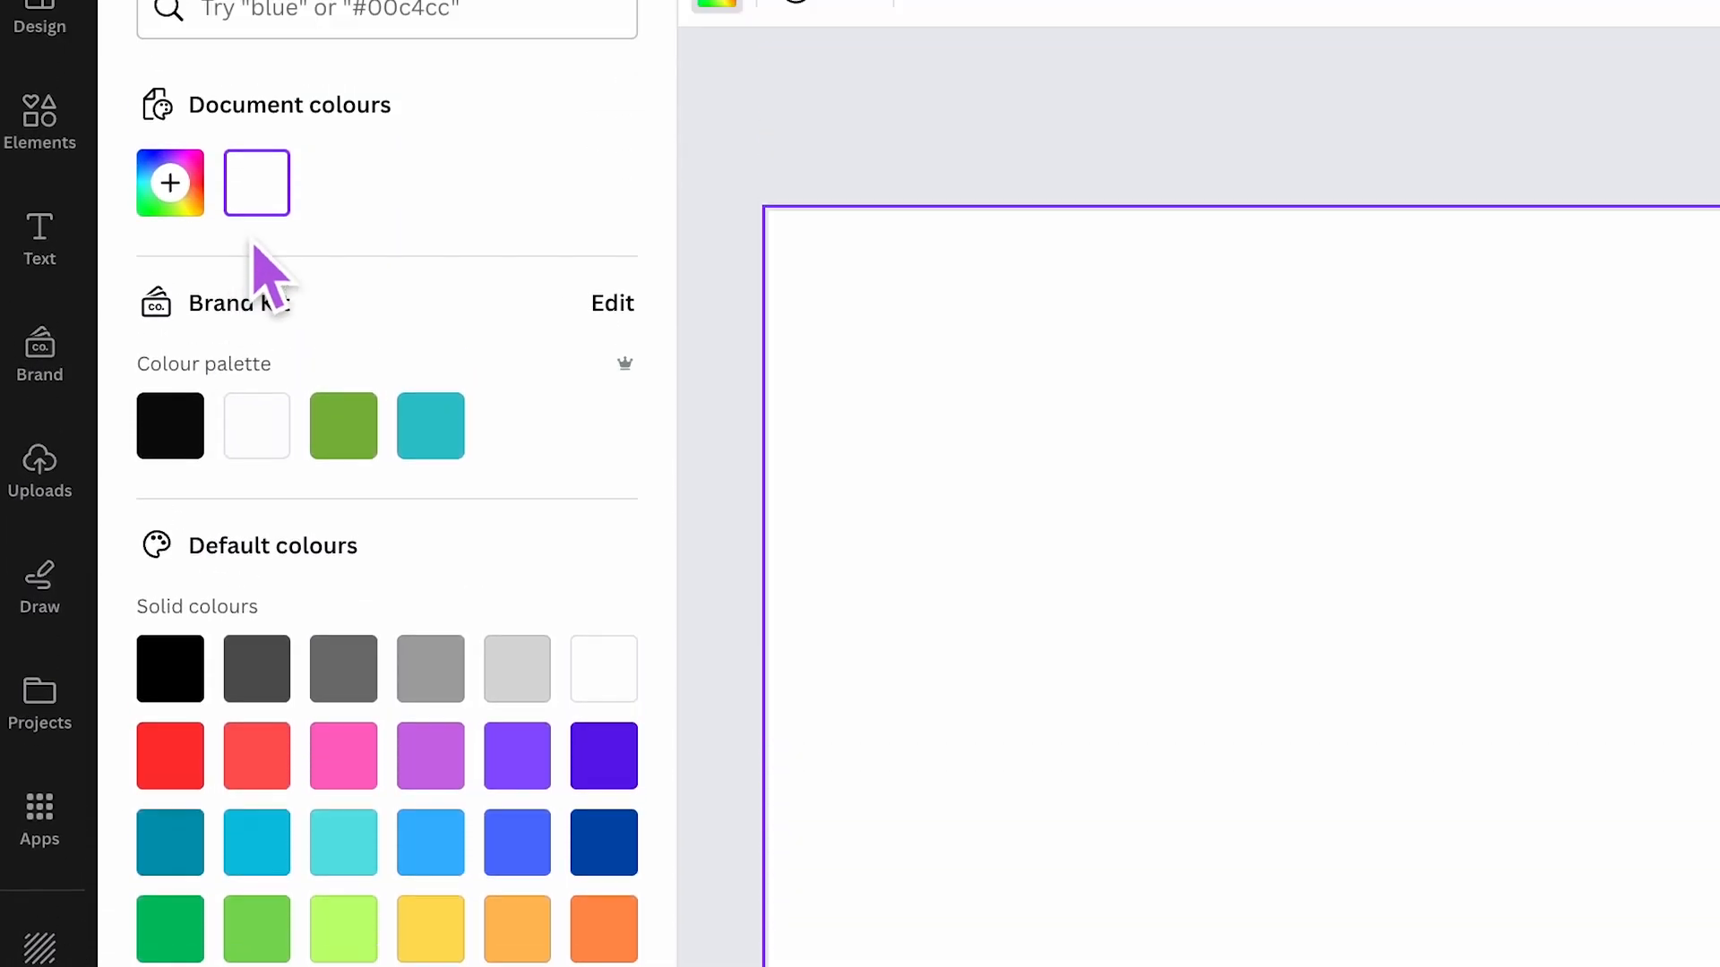
{"action": "left_click", "coordinate": [170, 166]}
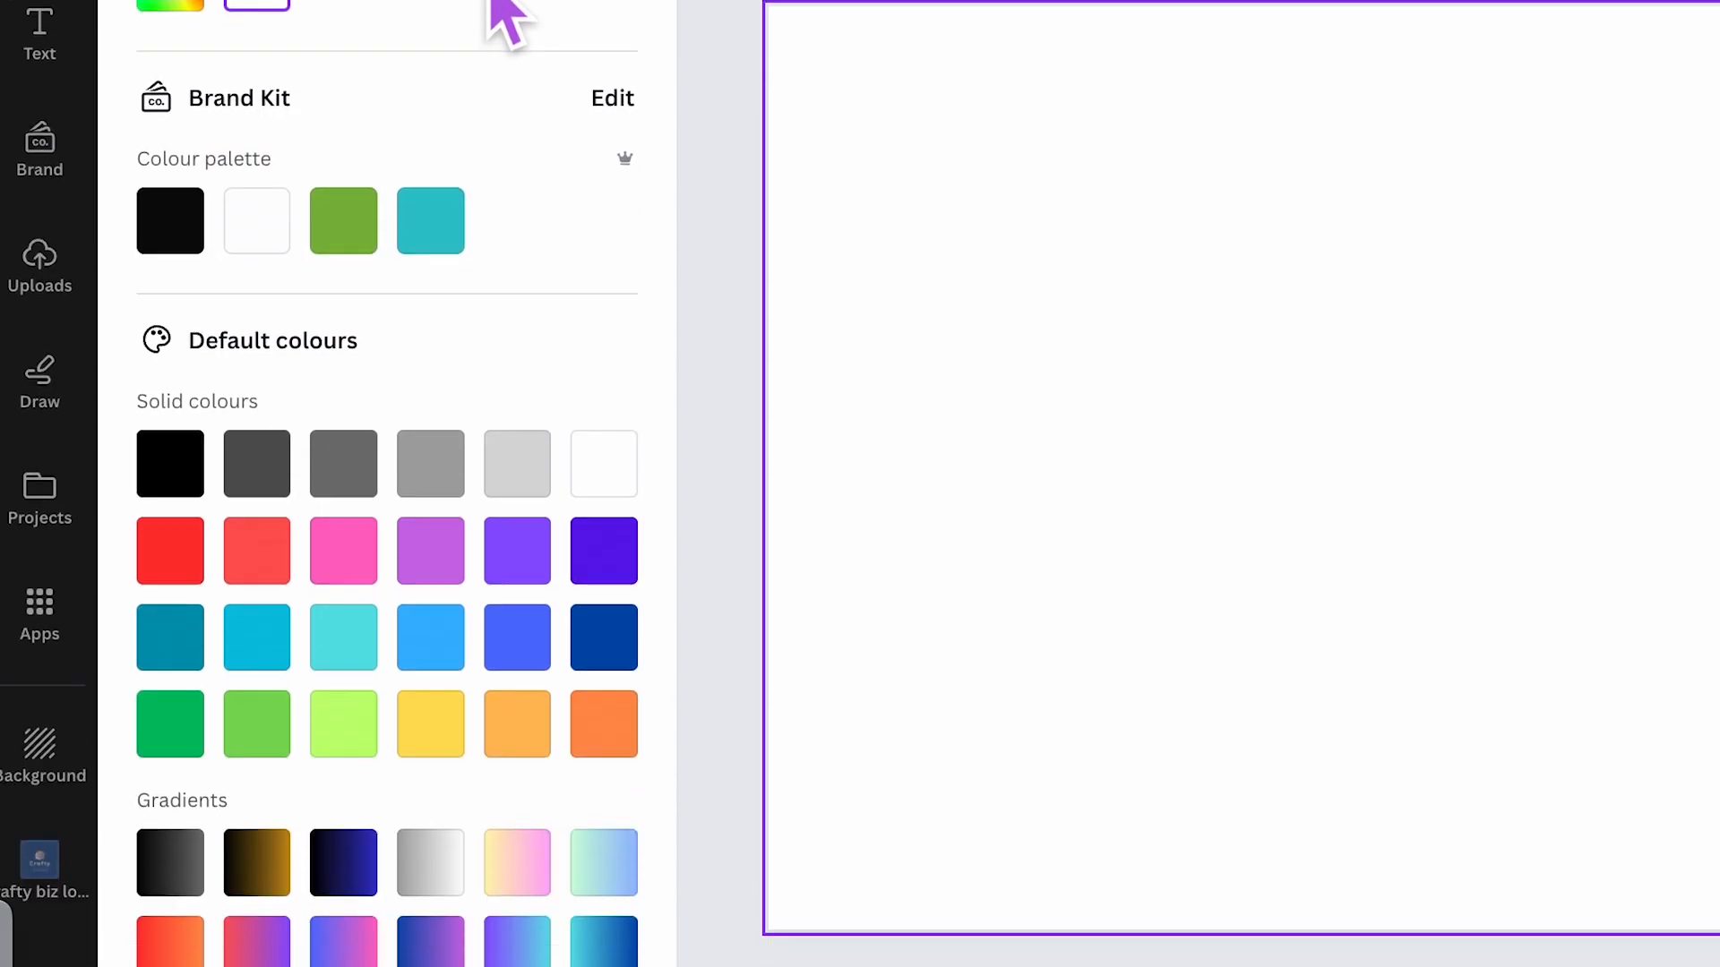
{"action": "left_click", "coordinate": [514, 888]}
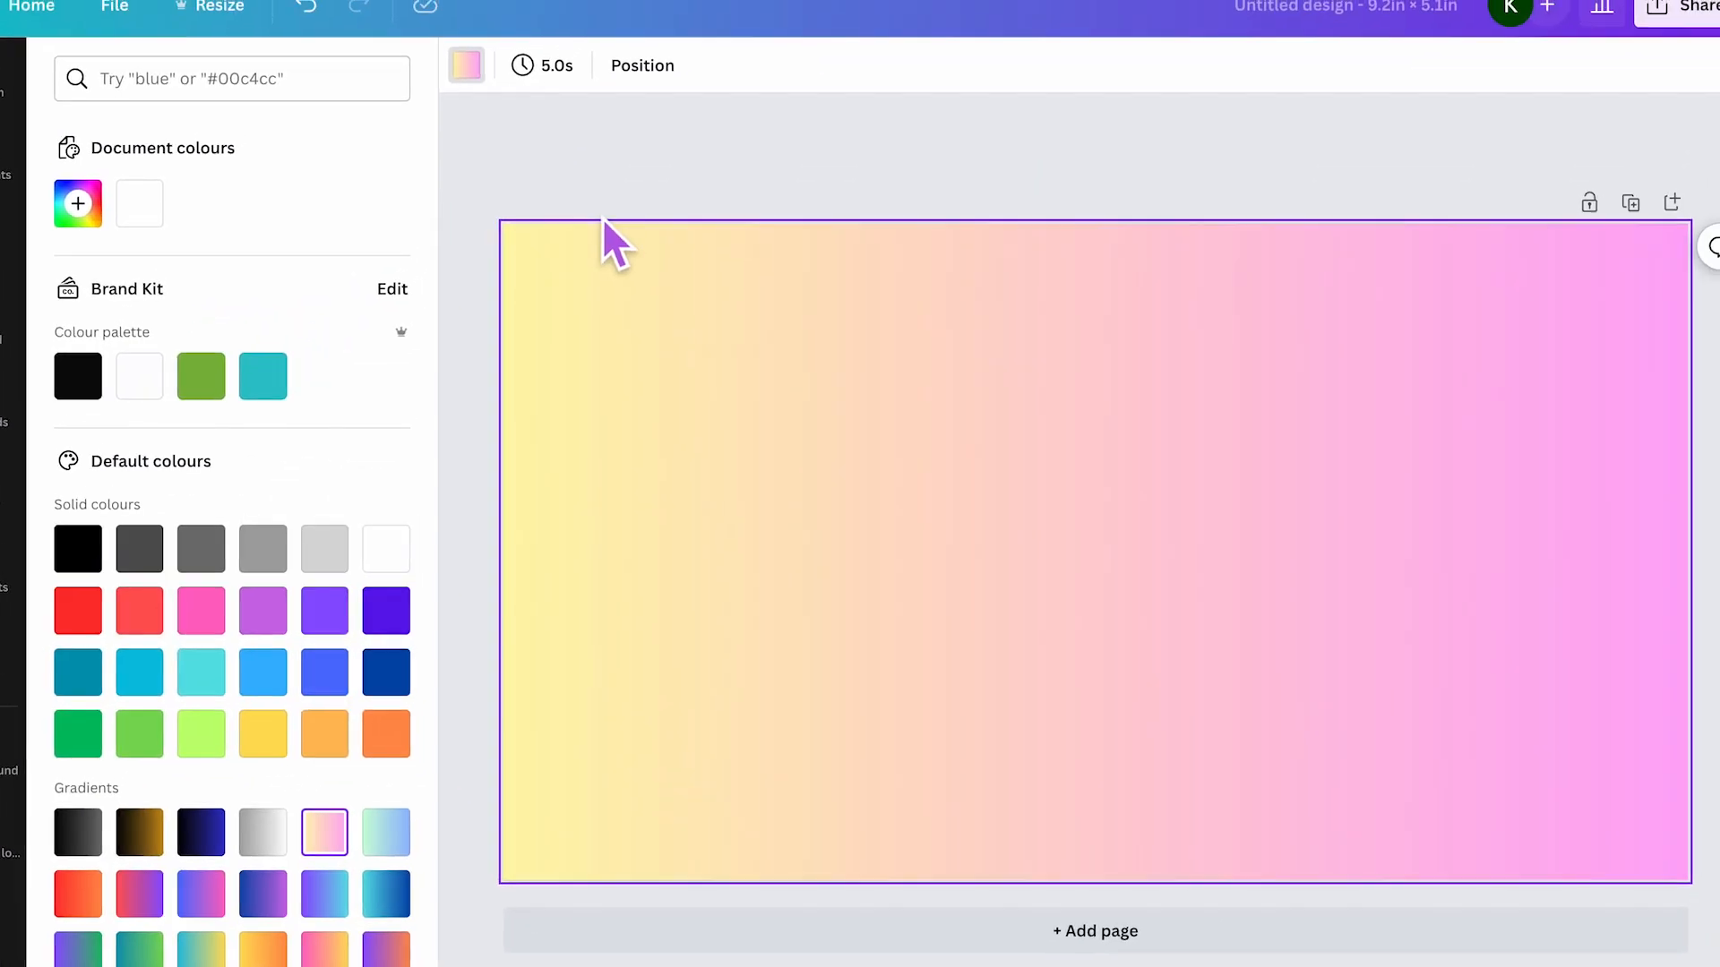
{"action": "key", "text": "Delete"}
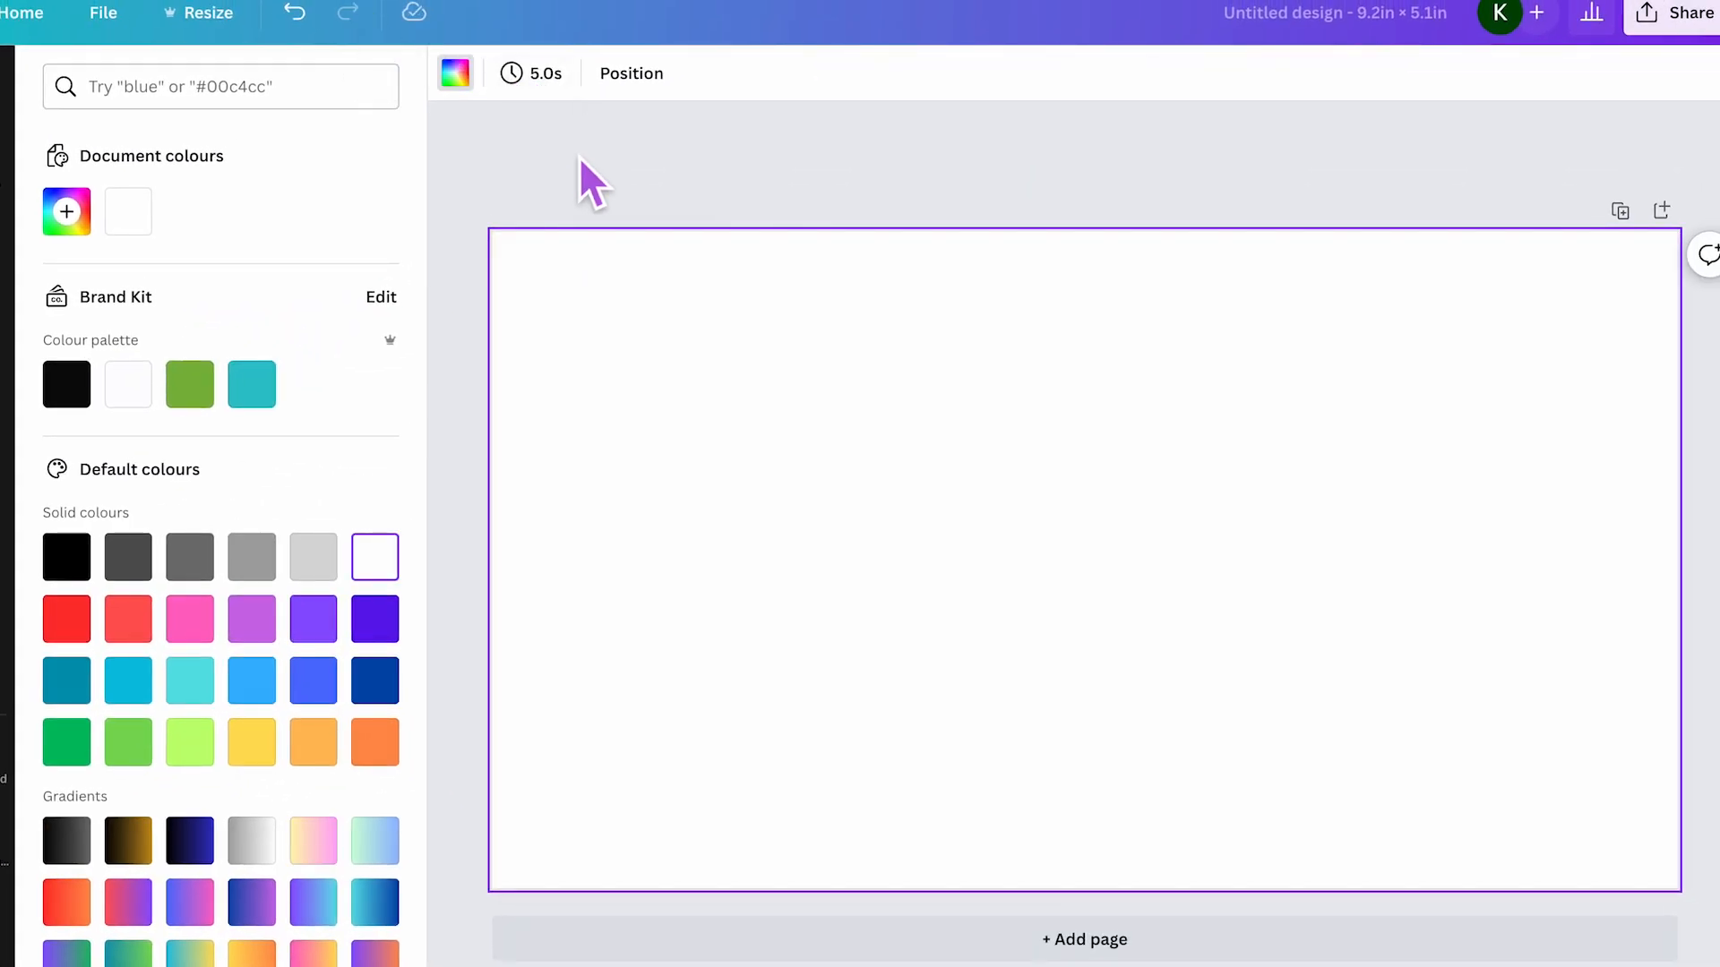
- Search the elements for pattern and add the yellow gingham photo to the page
{"action": "left_click", "coordinate": [578, 158]}
{"action": "left_click", "coordinate": [36, 168]}
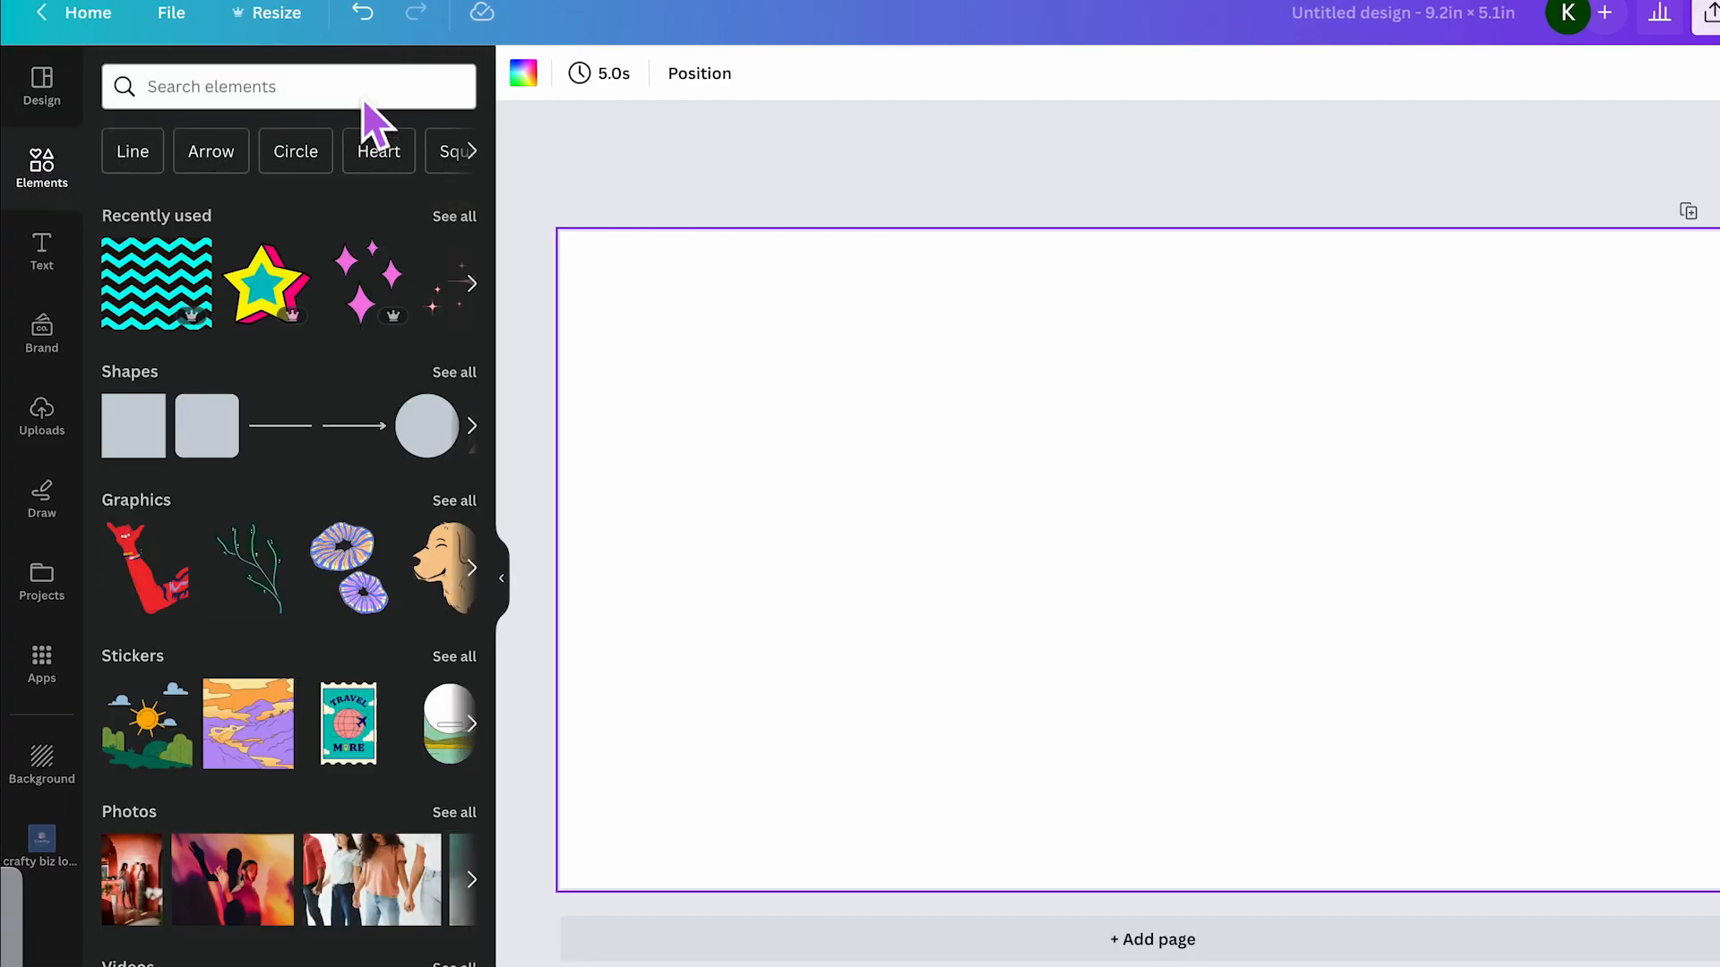
{"action": "left_click", "coordinate": [347, 100]}
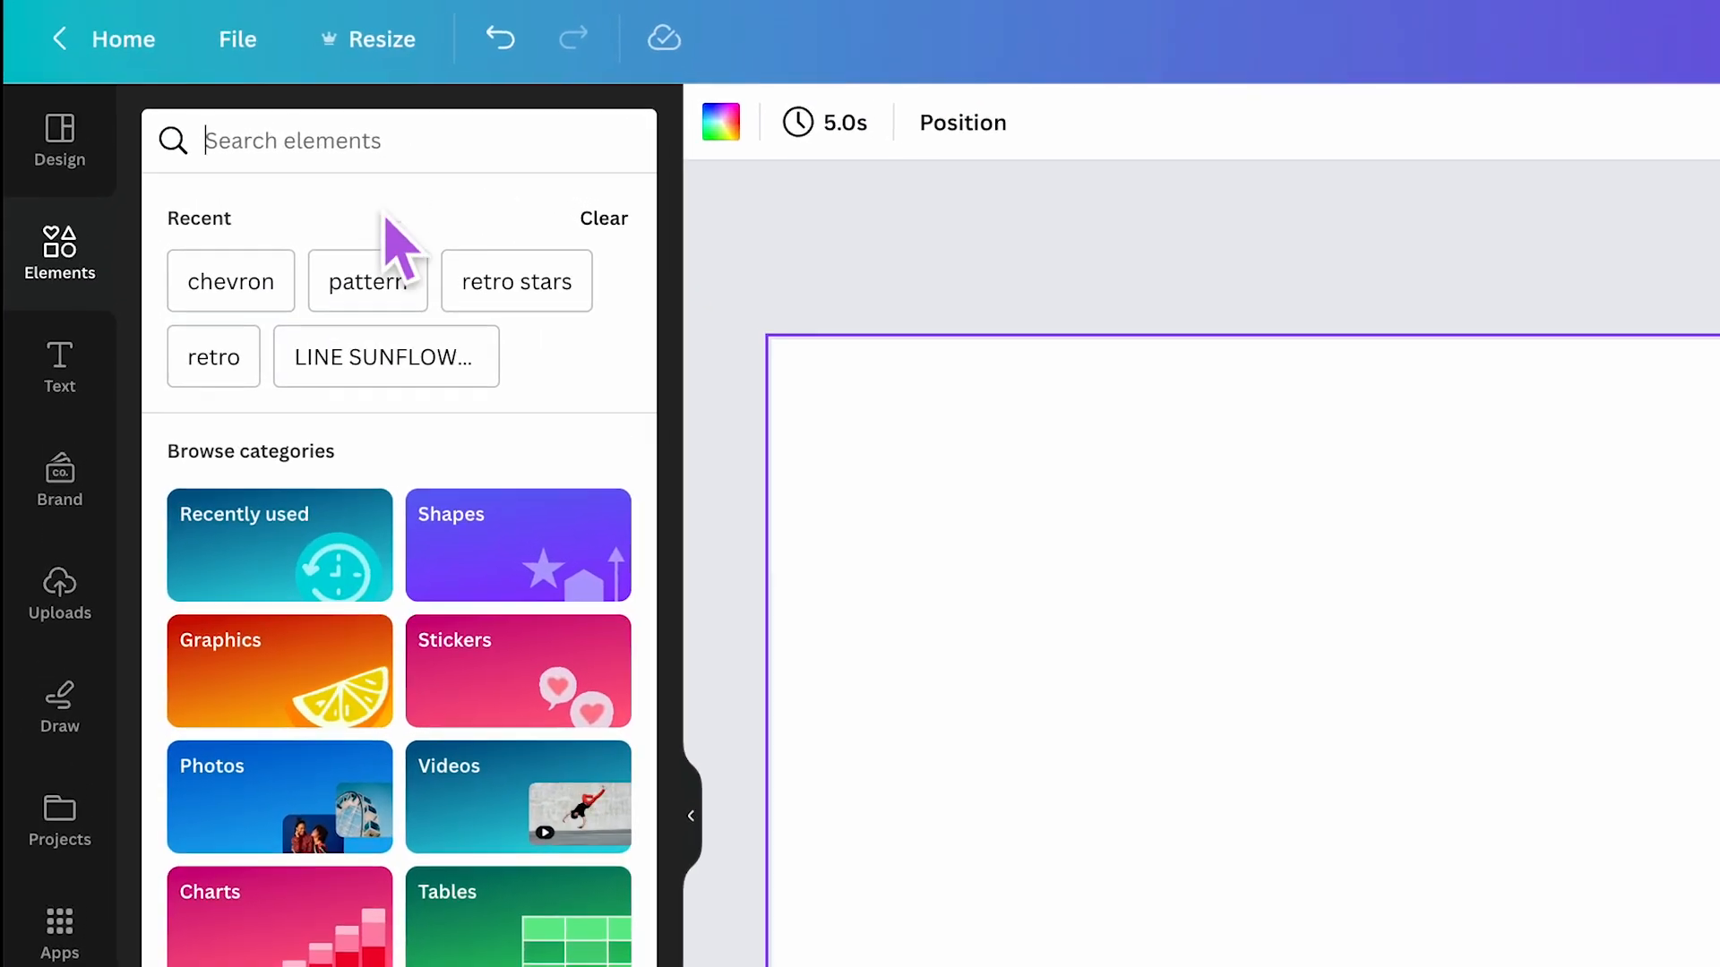
{"action": "left_click", "coordinate": [286, 190]}
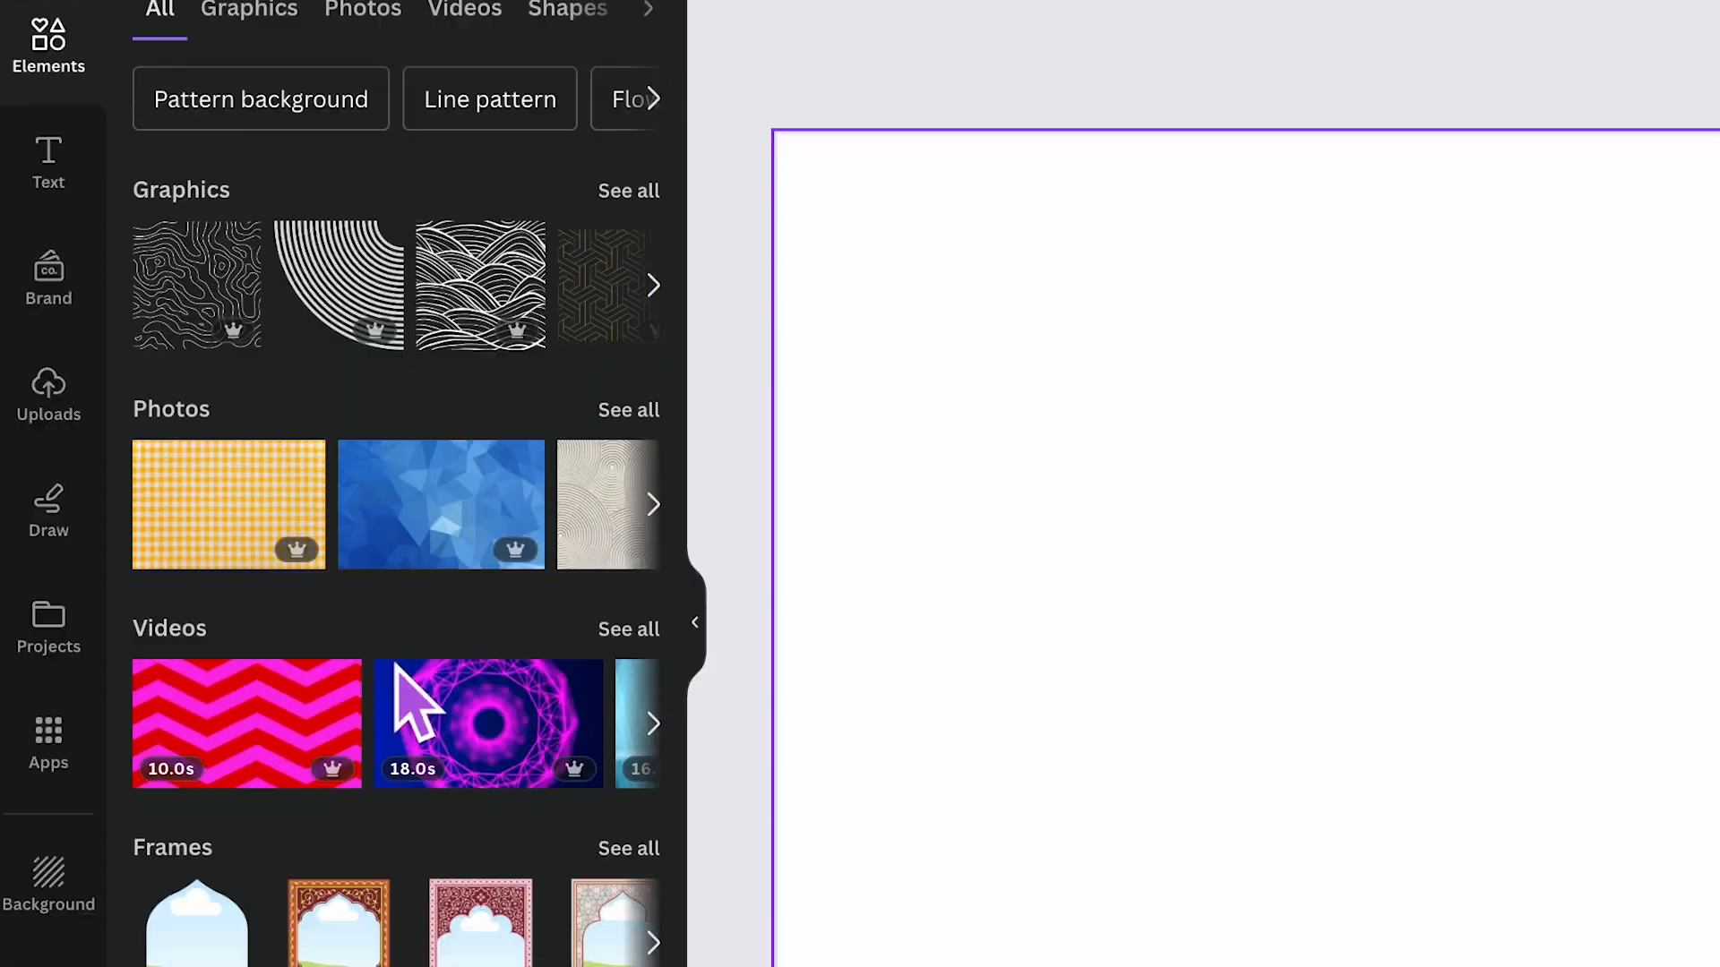
{"action": "scroll", "coordinate": [431, 959], "scroll_direction": "right", "scroll_amount": 3}
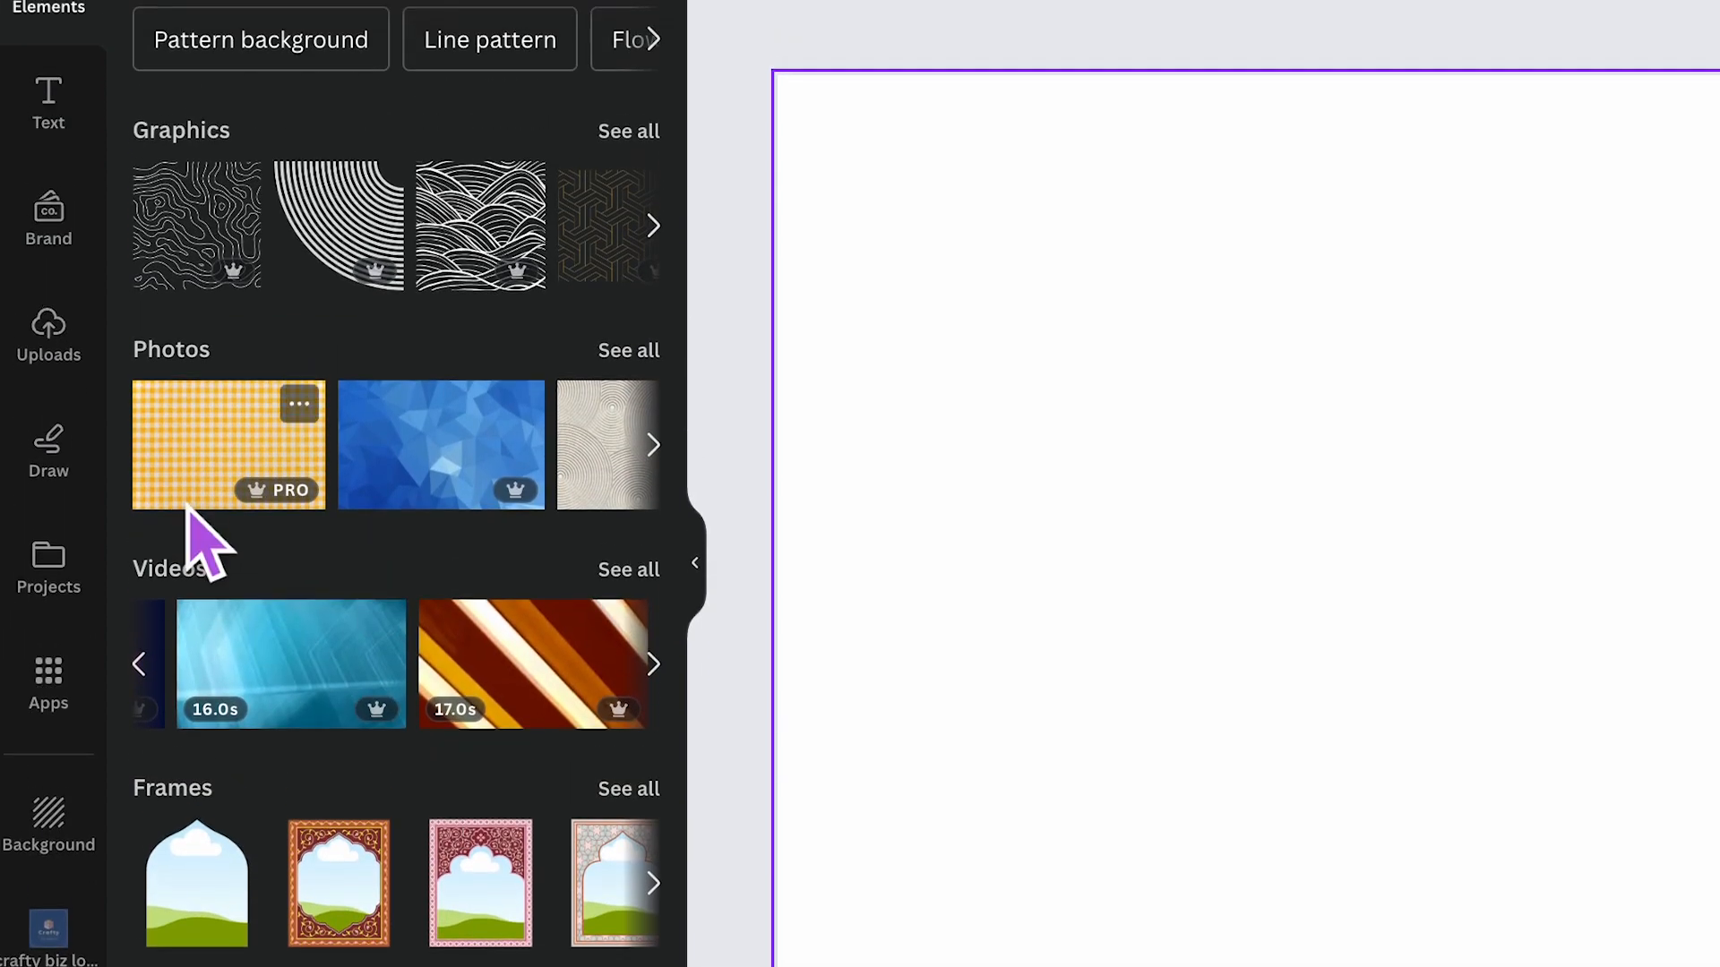
{"action": "left_click", "coordinate": [233, 481]}
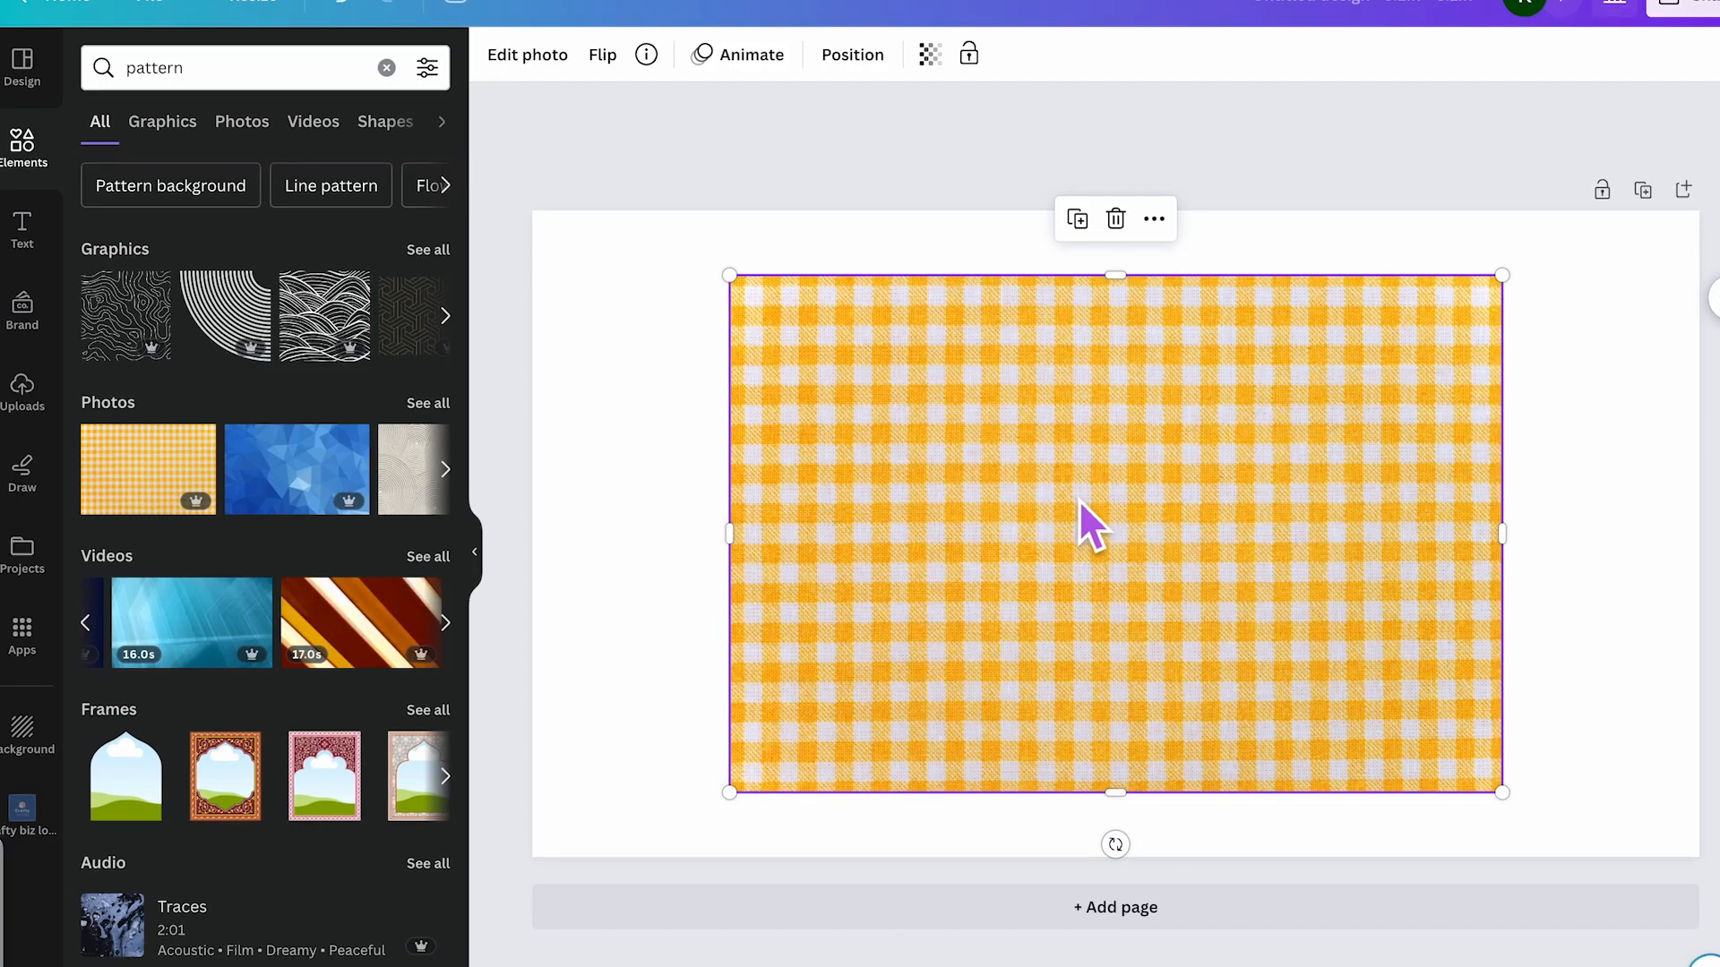
- Set the gingham photo as the page background, then delete it
{"action": "right_click", "coordinate": [1079, 500]}
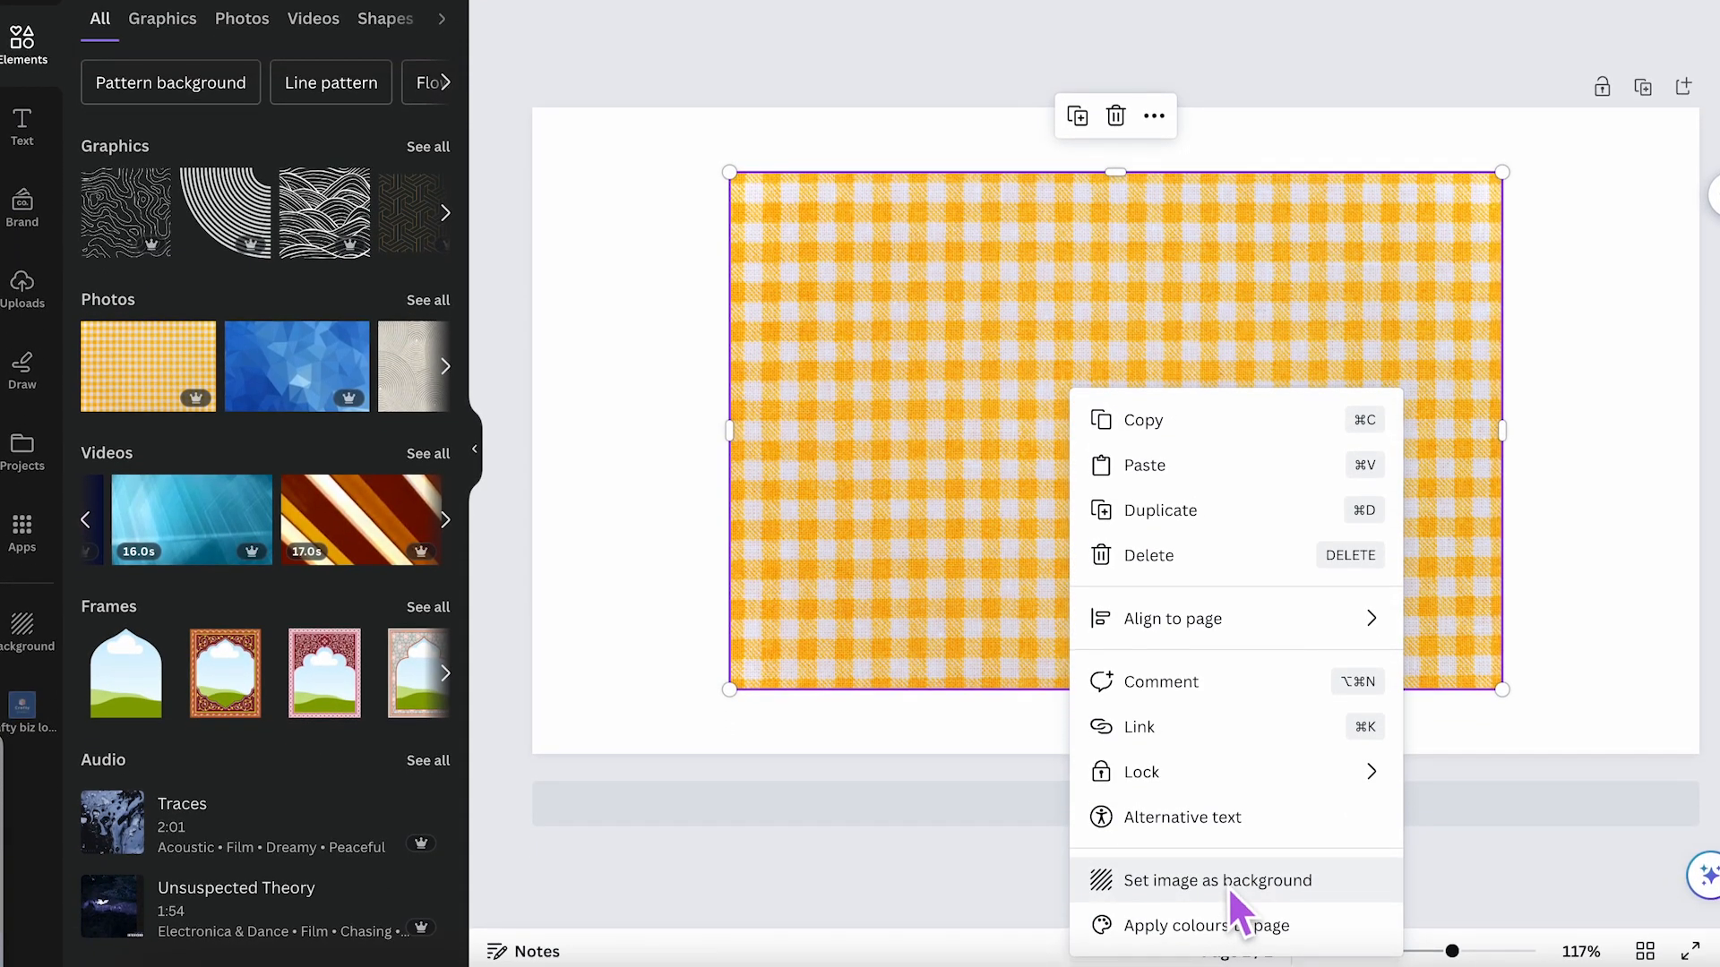
{"action": "left_click", "coordinate": [1231, 892]}
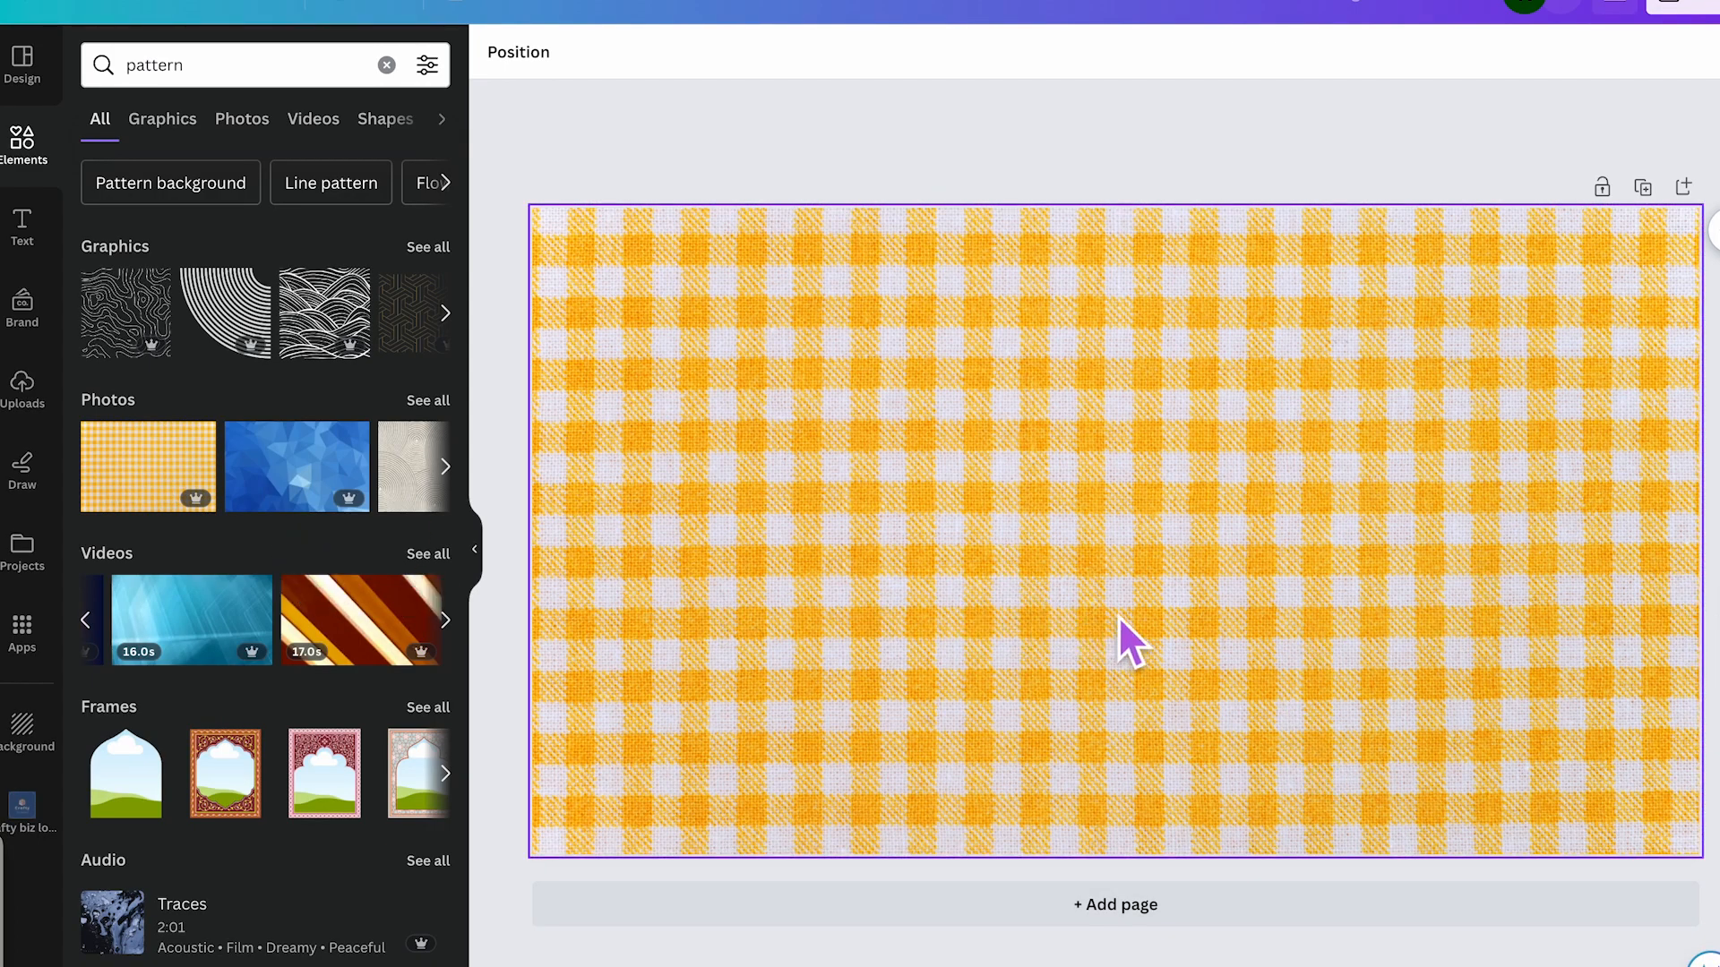
{"action": "key", "text": "Delete"}
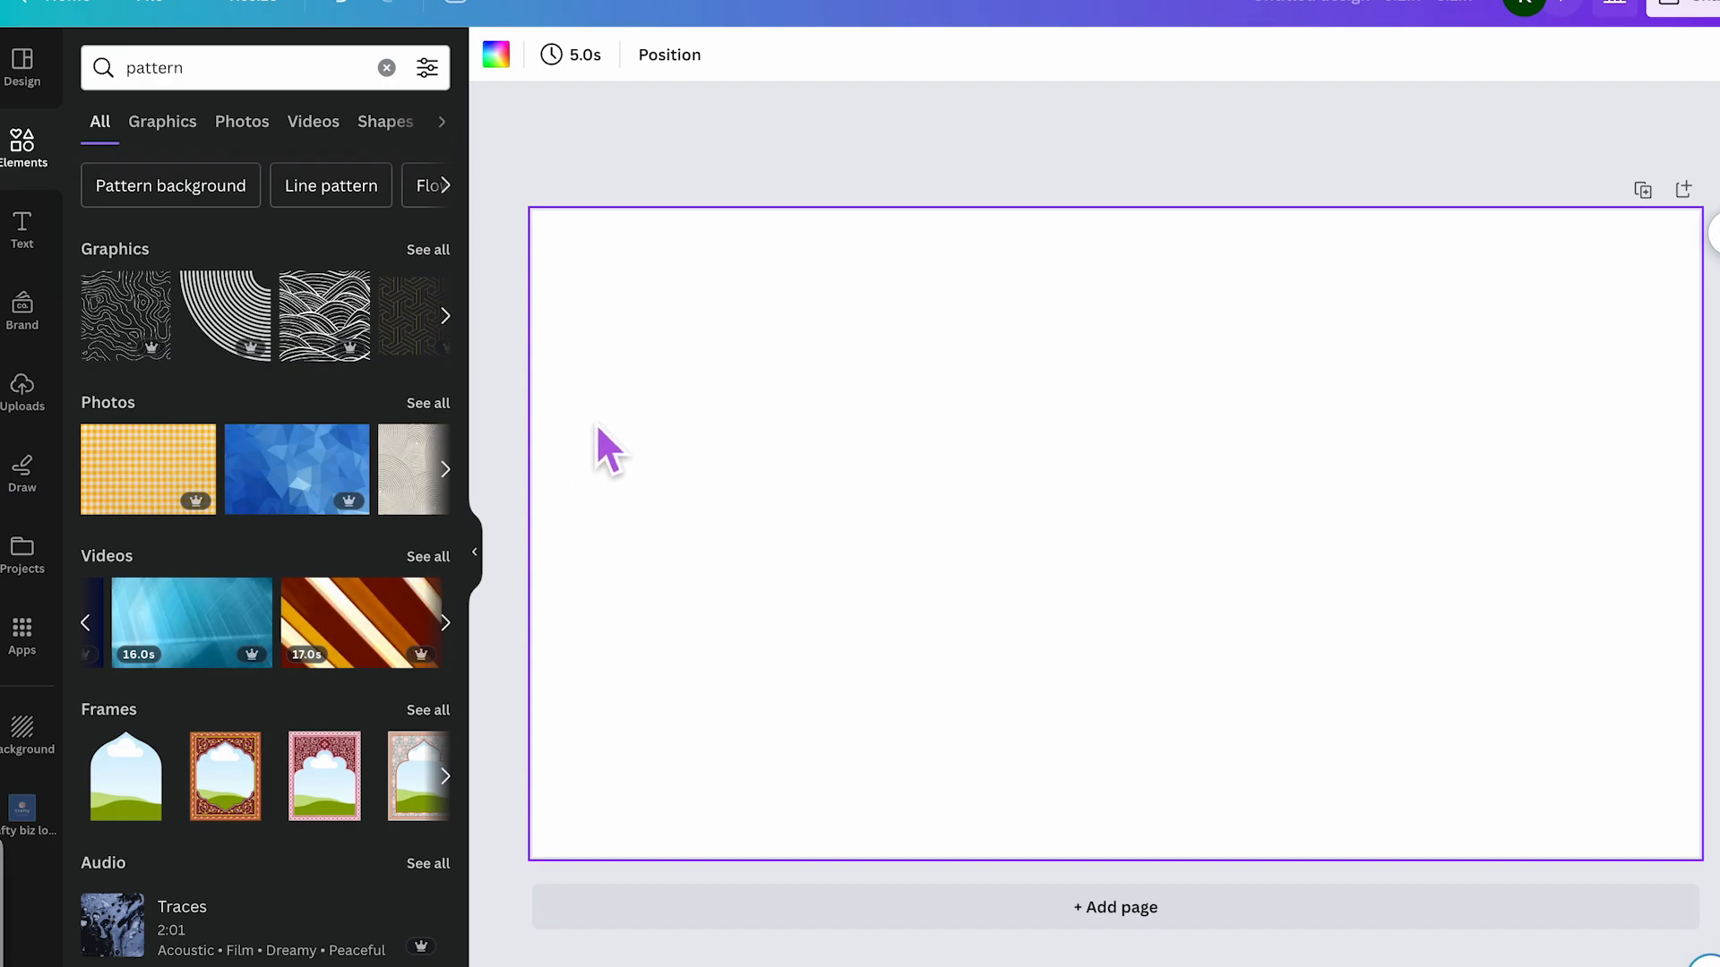
- Upload the FR003719.png wildflower graphic from the computer
{"action": "left_click", "coordinate": [622, 178]}
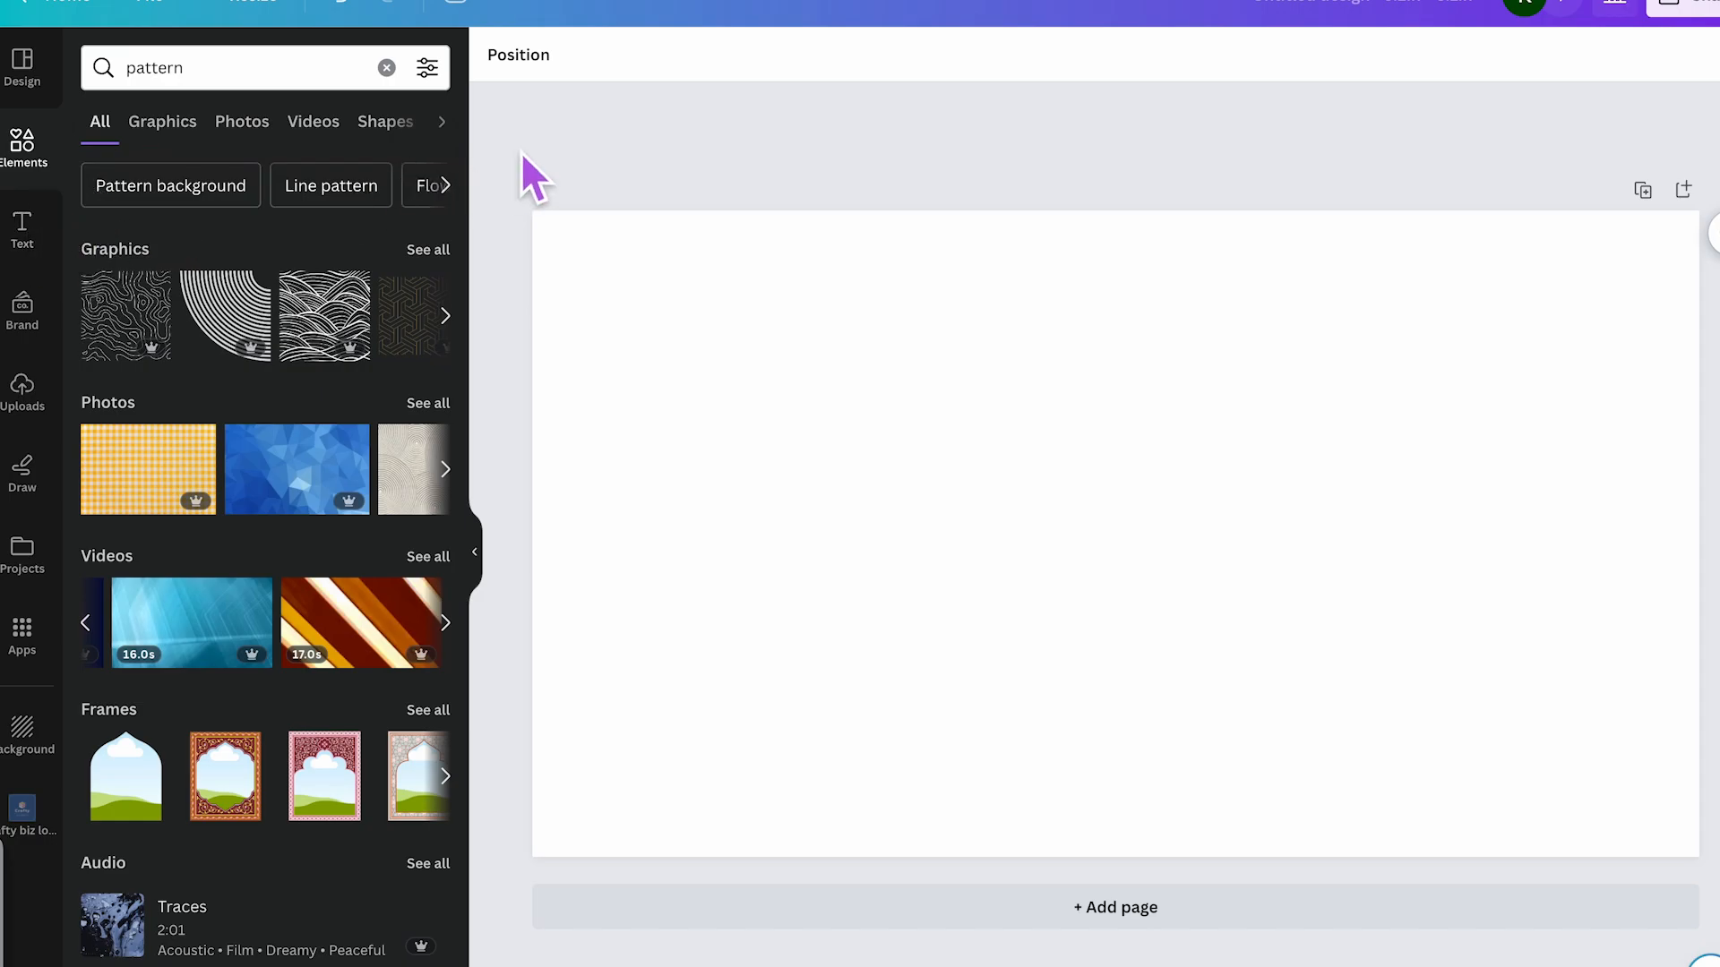
{"action": "left_click", "coordinate": [34, 394]}
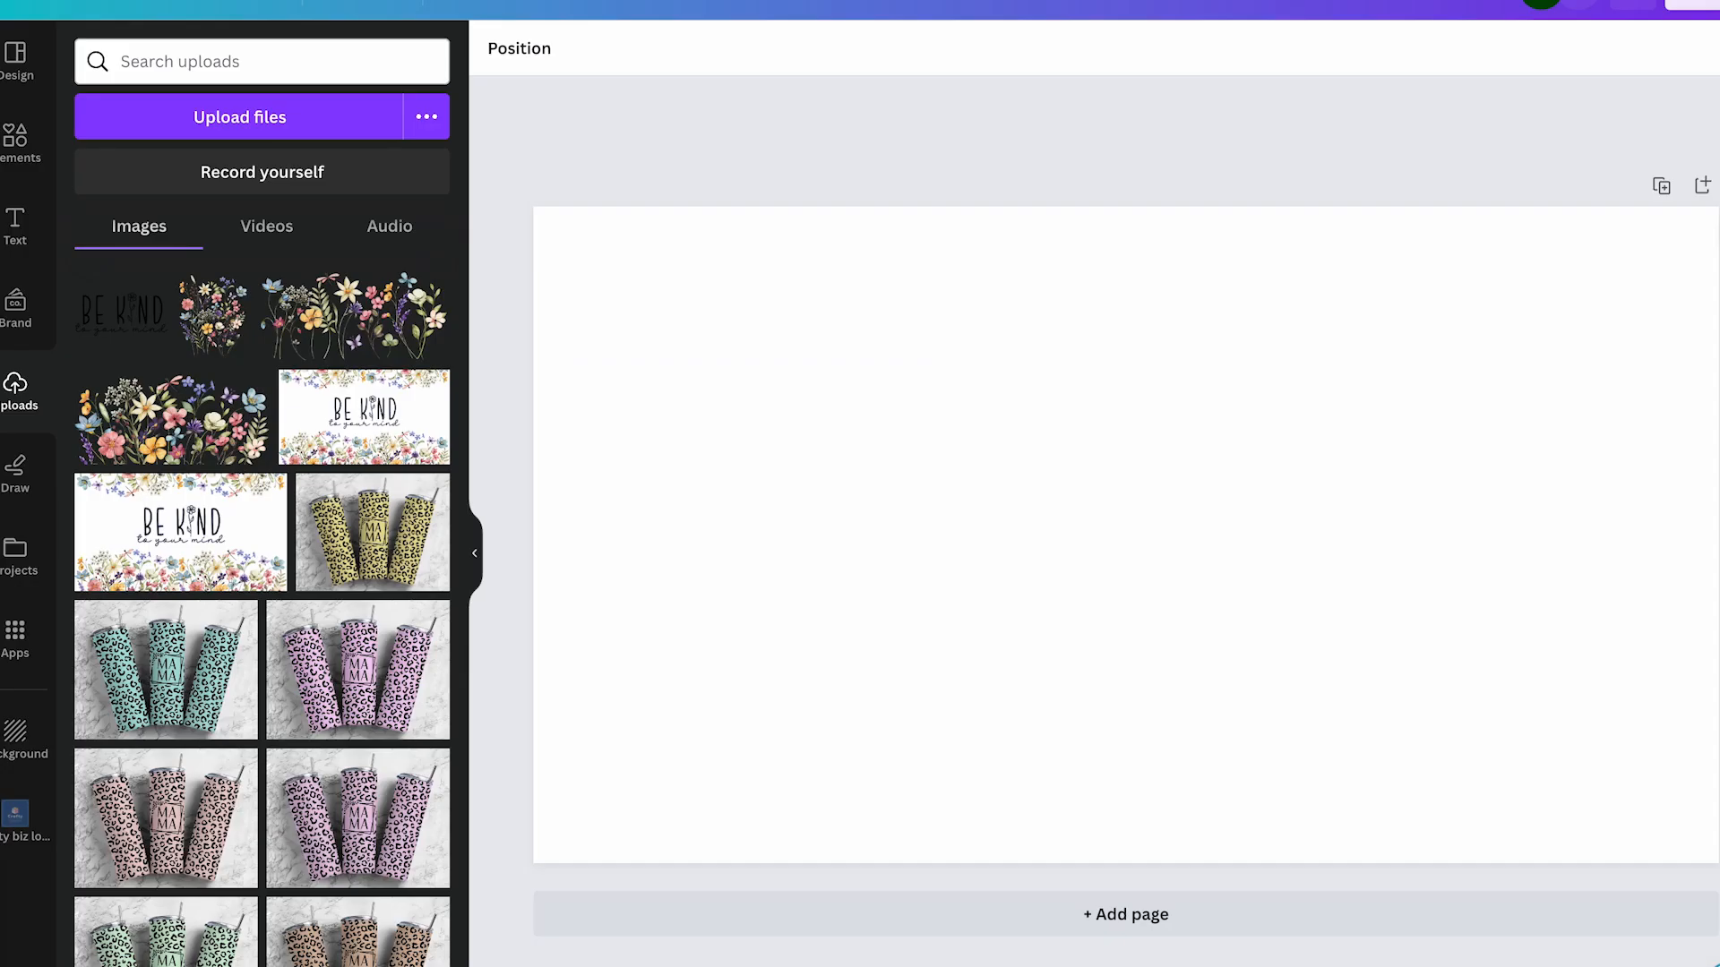
{"action": "left_click", "coordinate": [285, 127]}
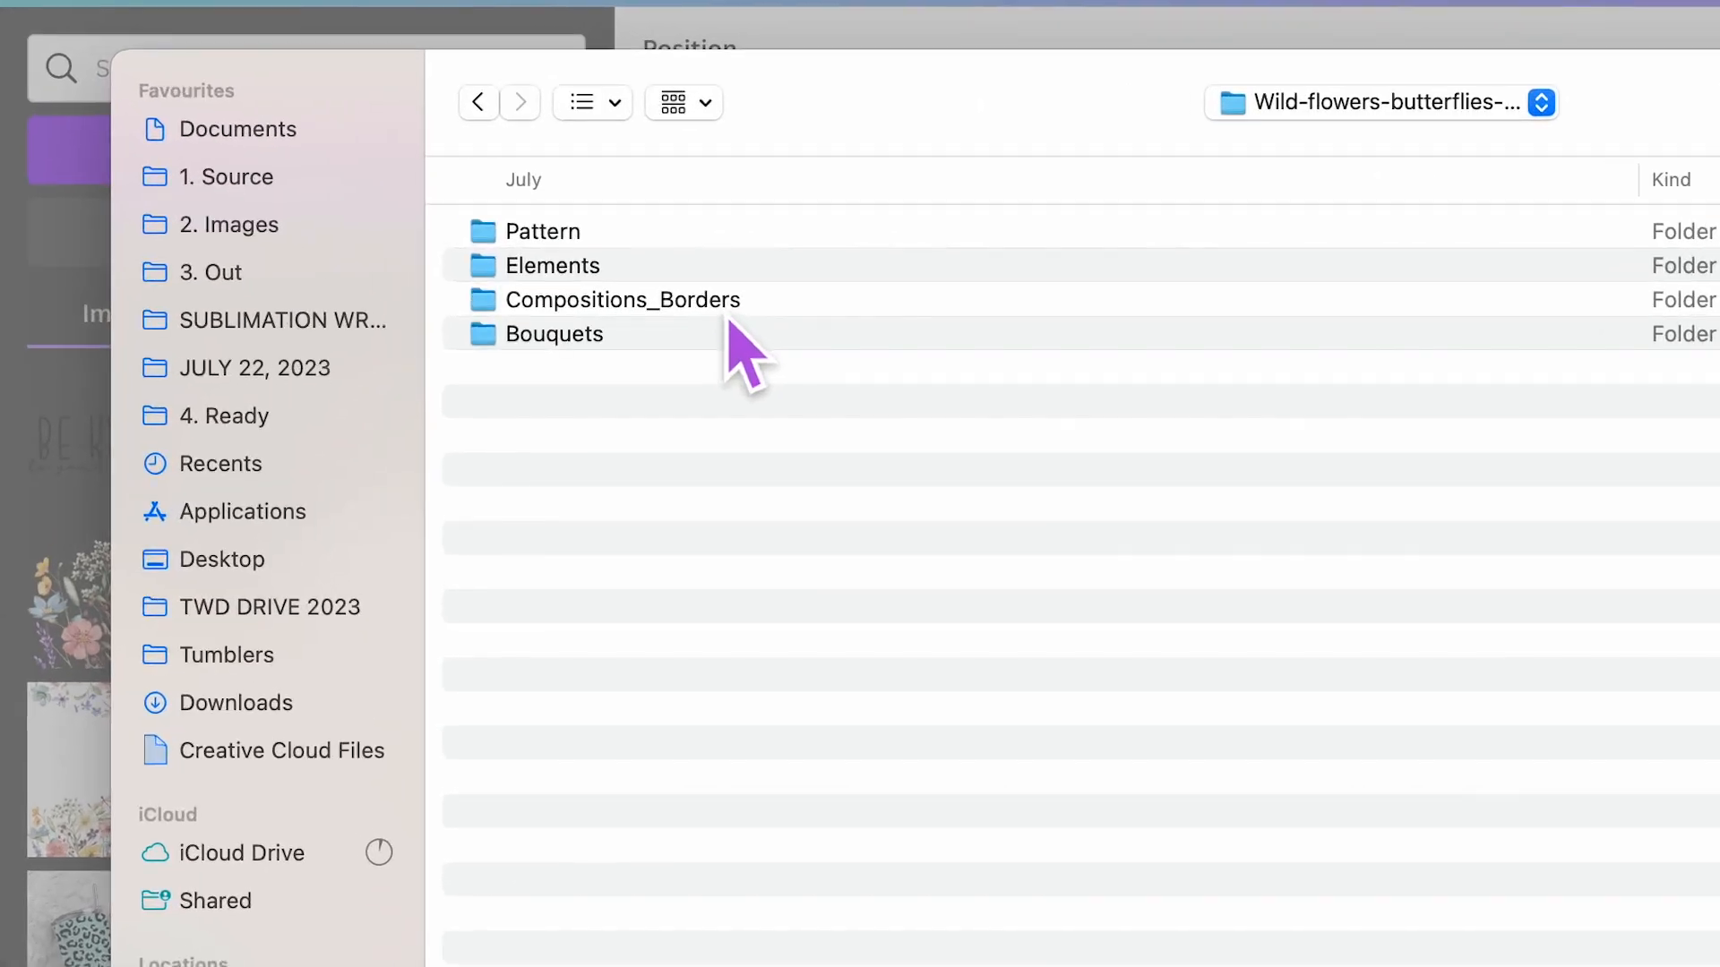
{"action": "double_click", "coordinate": [475, 216]}
{"action": "left_click", "coordinate": [1066, 301]}
{"action": "left_click", "coordinate": [1550, 871]}
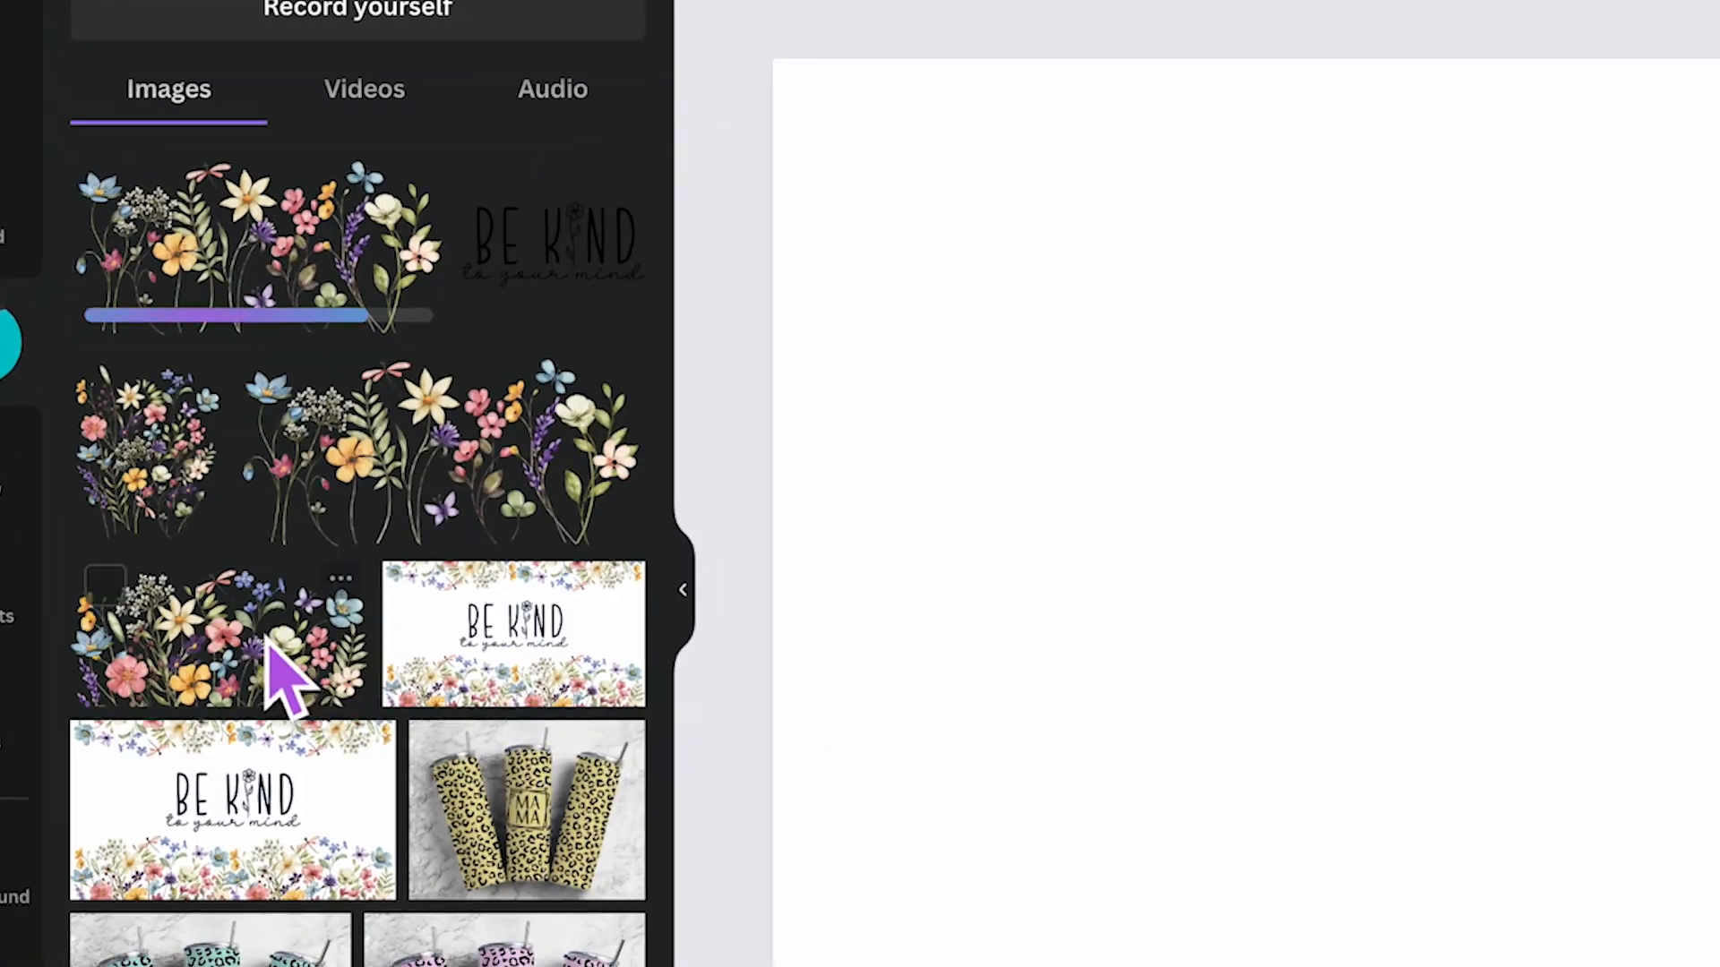
- Add the wildflower image to the page and size it along the bottom-left edge, about half the page wide
{"action": "left_click_drag", "start_coordinate": [214, 441], "coordinate": [745, 405]}
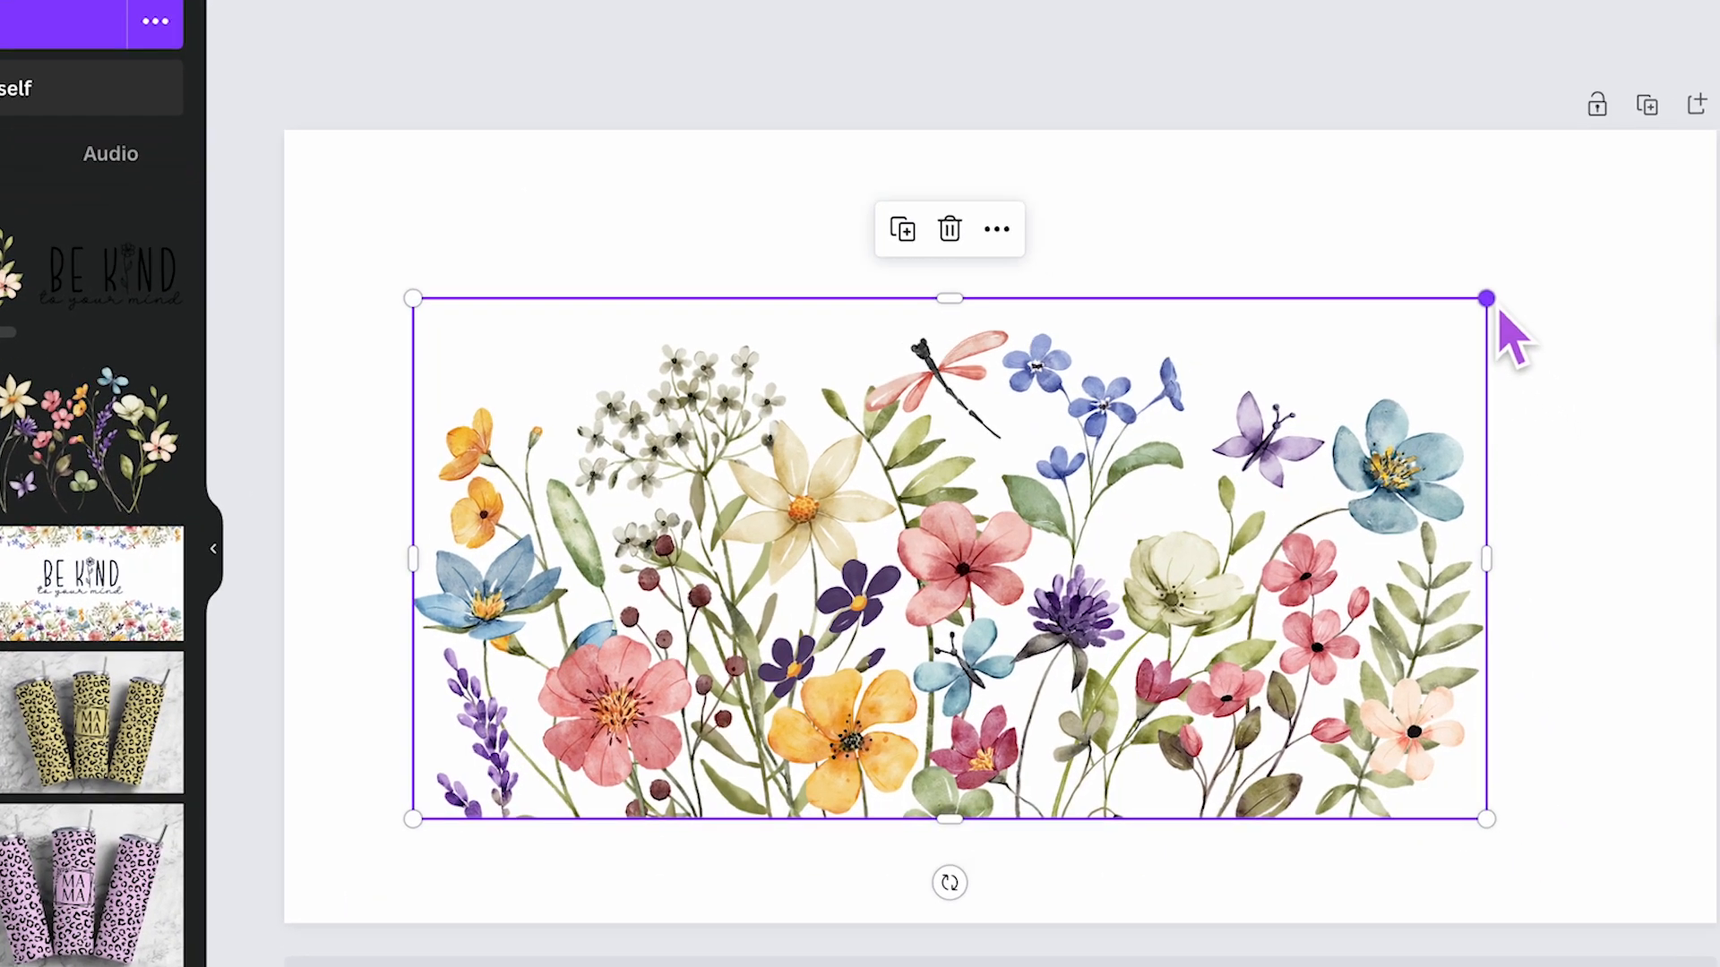
{"action": "left_click_drag", "start_coordinate": [1519, 341], "coordinate": [1249, 482]}
{"action": "left_click_drag", "start_coordinate": [1103, 416], "coordinate": [914, 538]}
{"action": "left_click_drag", "start_coordinate": [864, 614], "coordinate": [681, 696]}
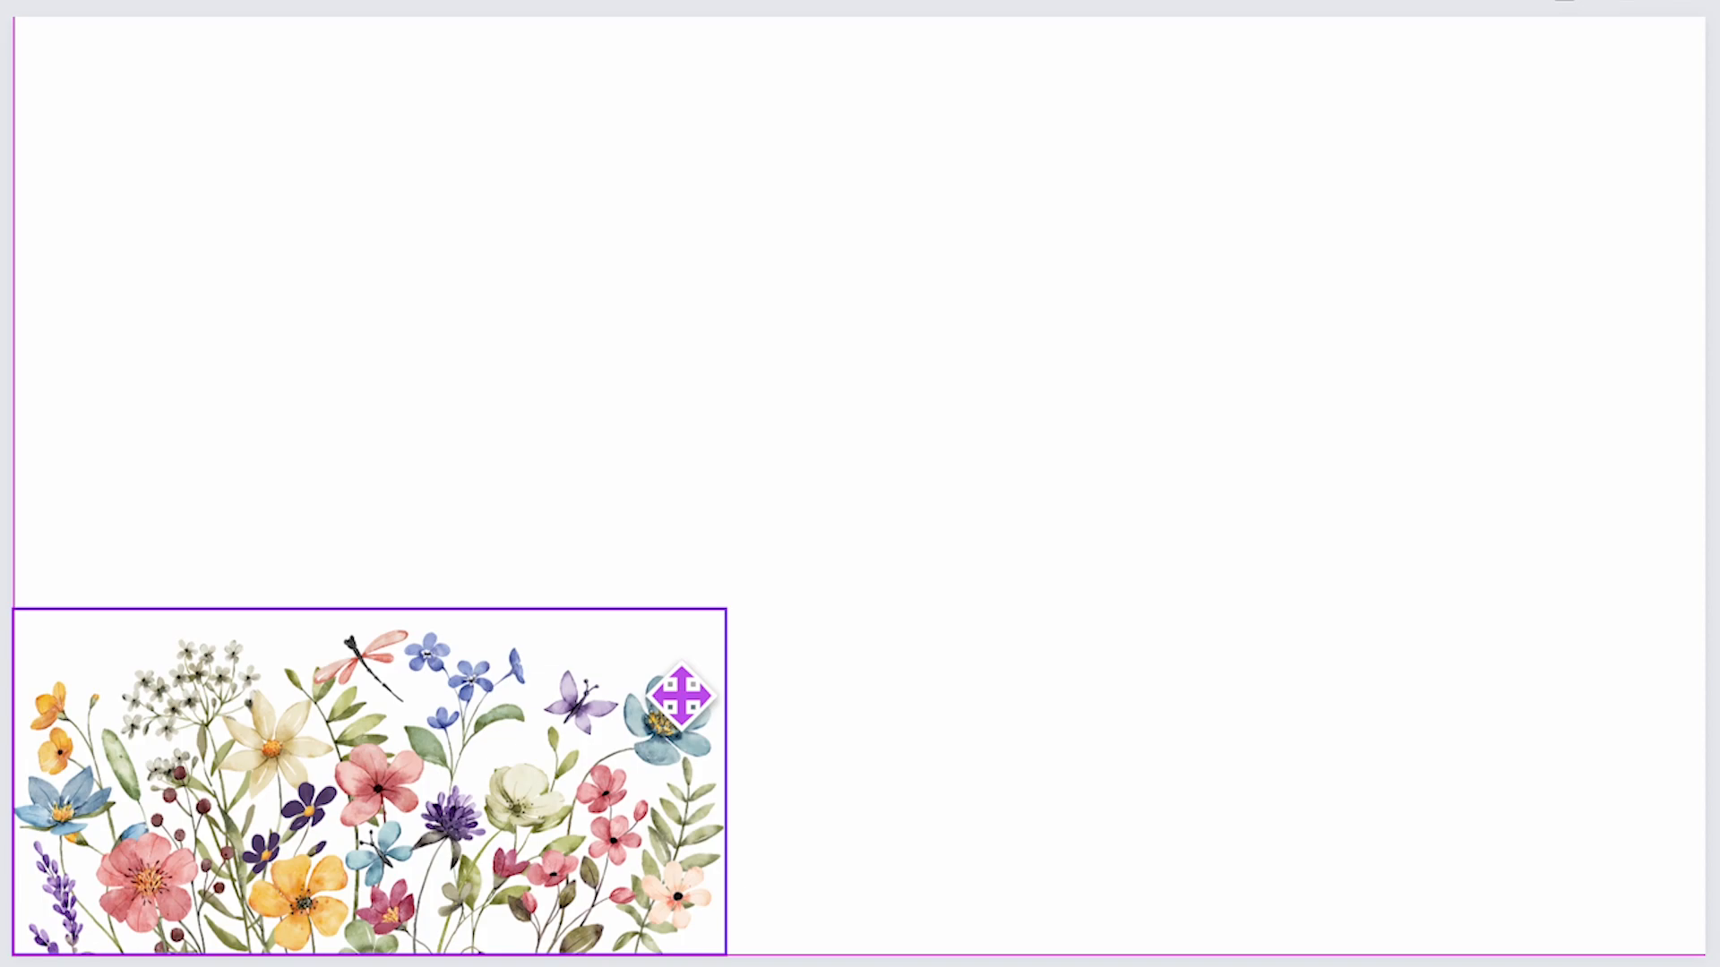
{"action": "left_click_drag", "start_coordinate": [680, 696], "coordinate": [696, 738]}
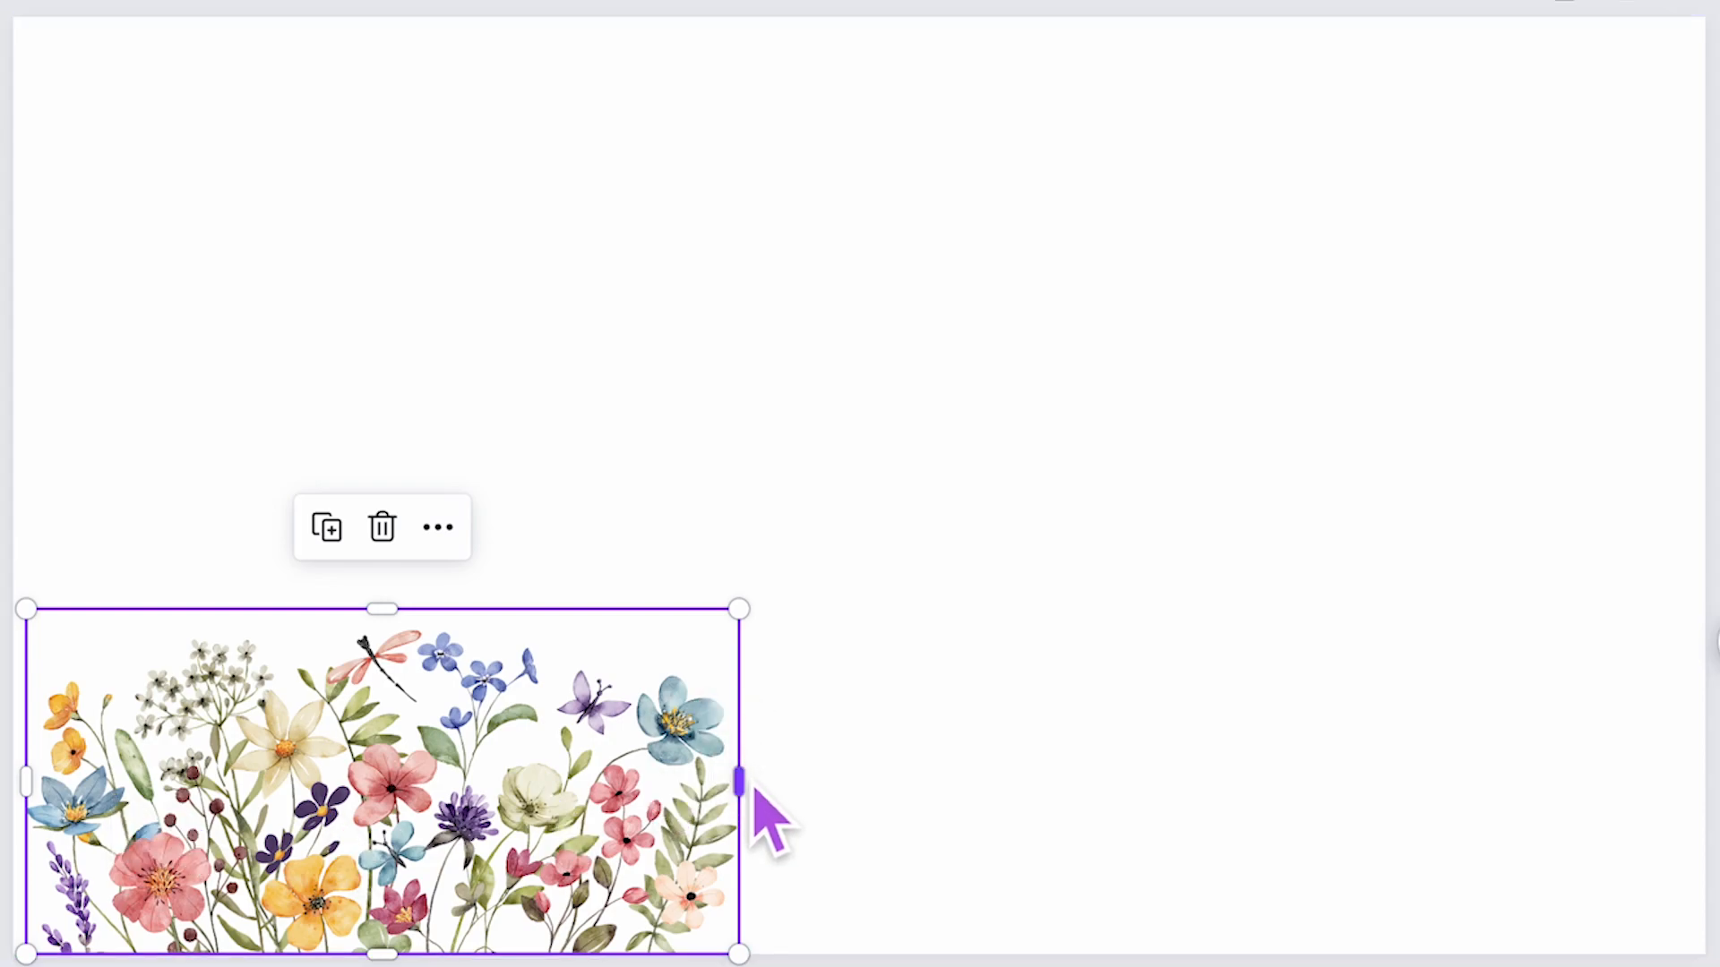
{"action": "left_click_drag", "start_coordinate": [740, 611], "coordinate": [857, 541]}
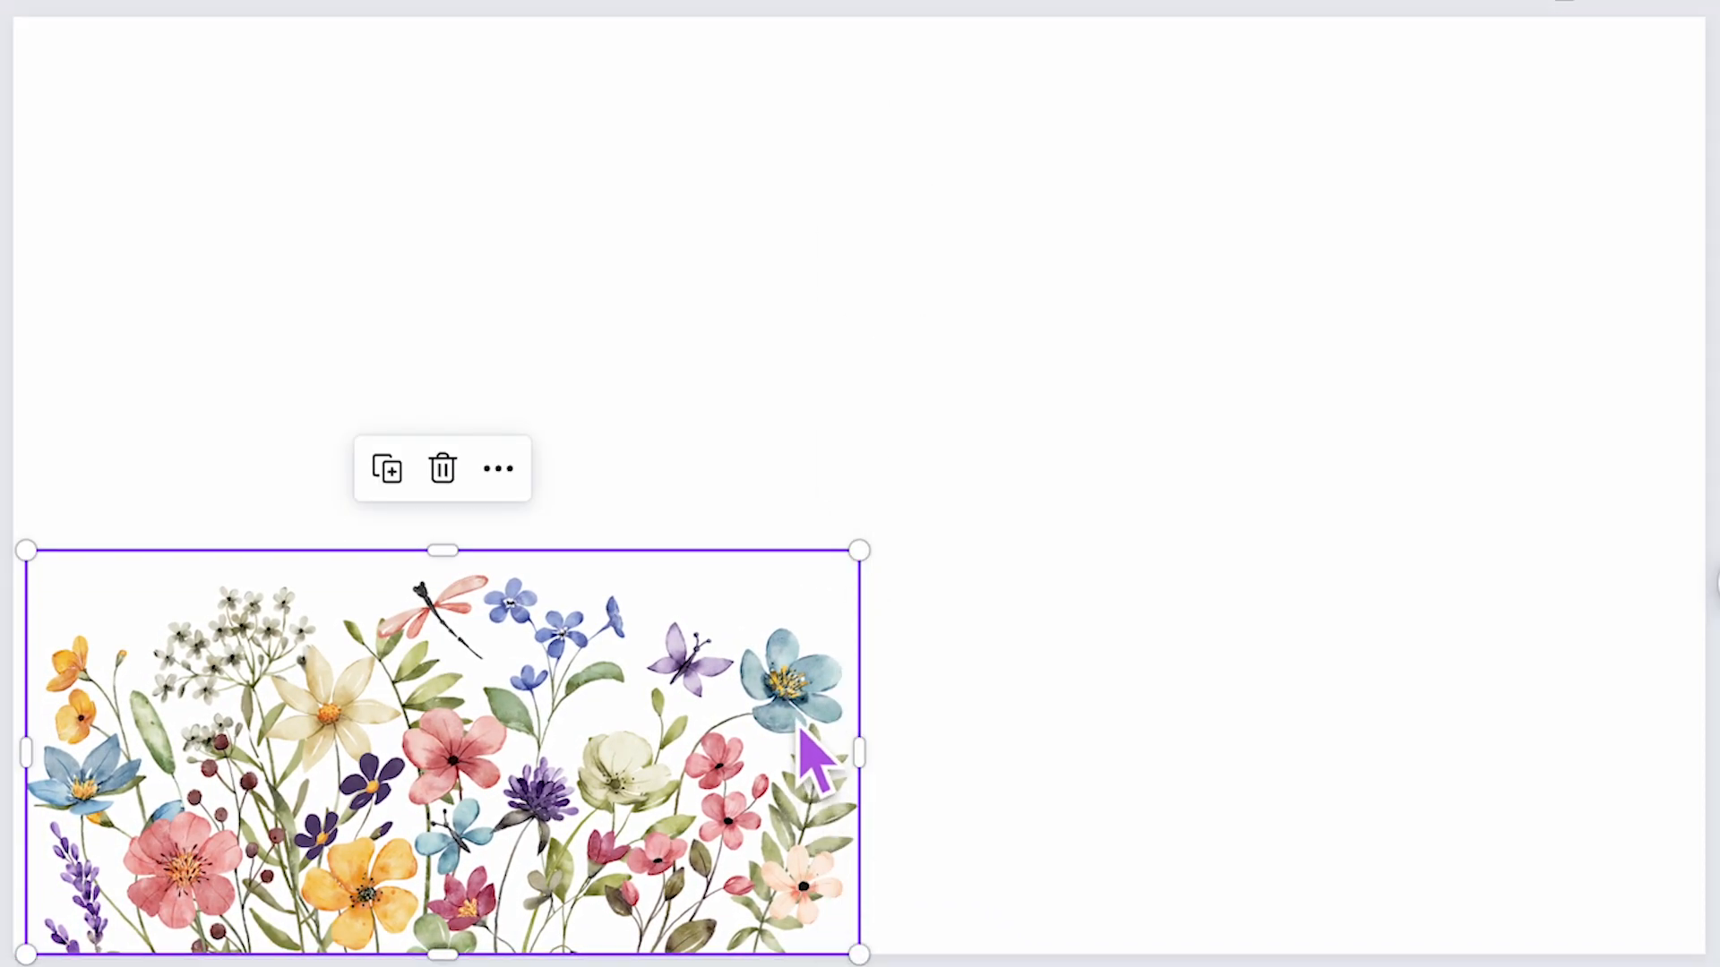
- Duplicate the wildflower image and place the copy beside it along the bottom-right edge
{"action": "left_click", "coordinate": [998, 469]}
{"action": "left_click", "coordinate": [837, 730]}
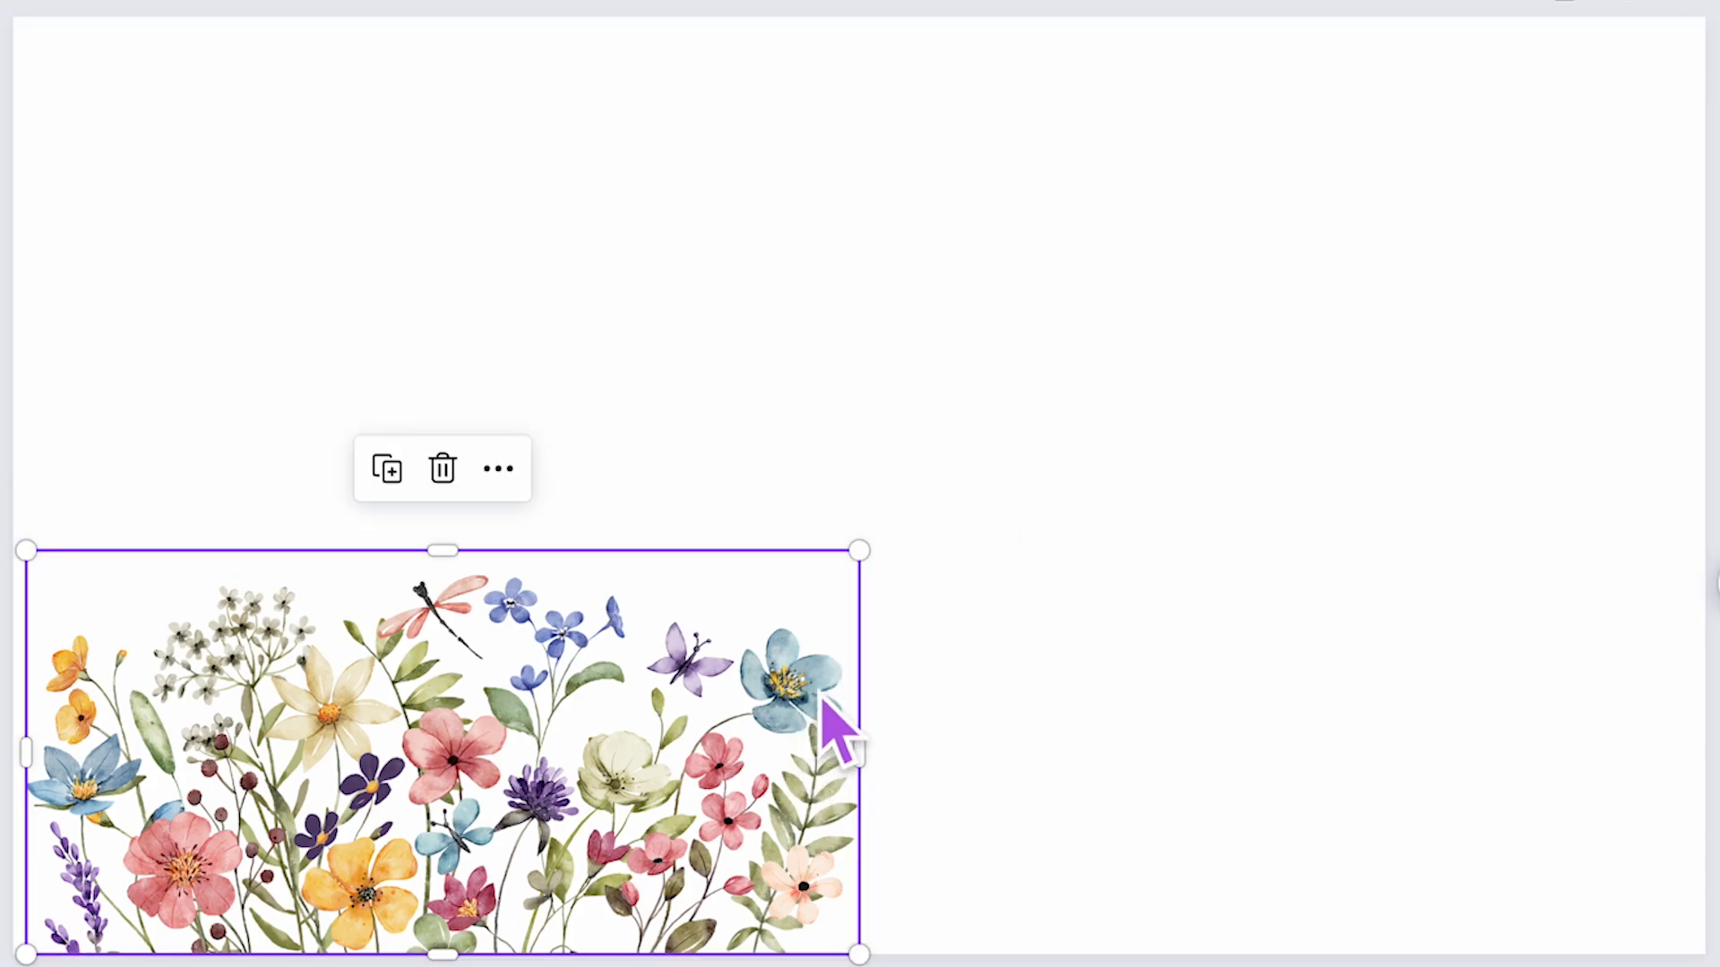
{"action": "key", "text": "ctrl+d"}
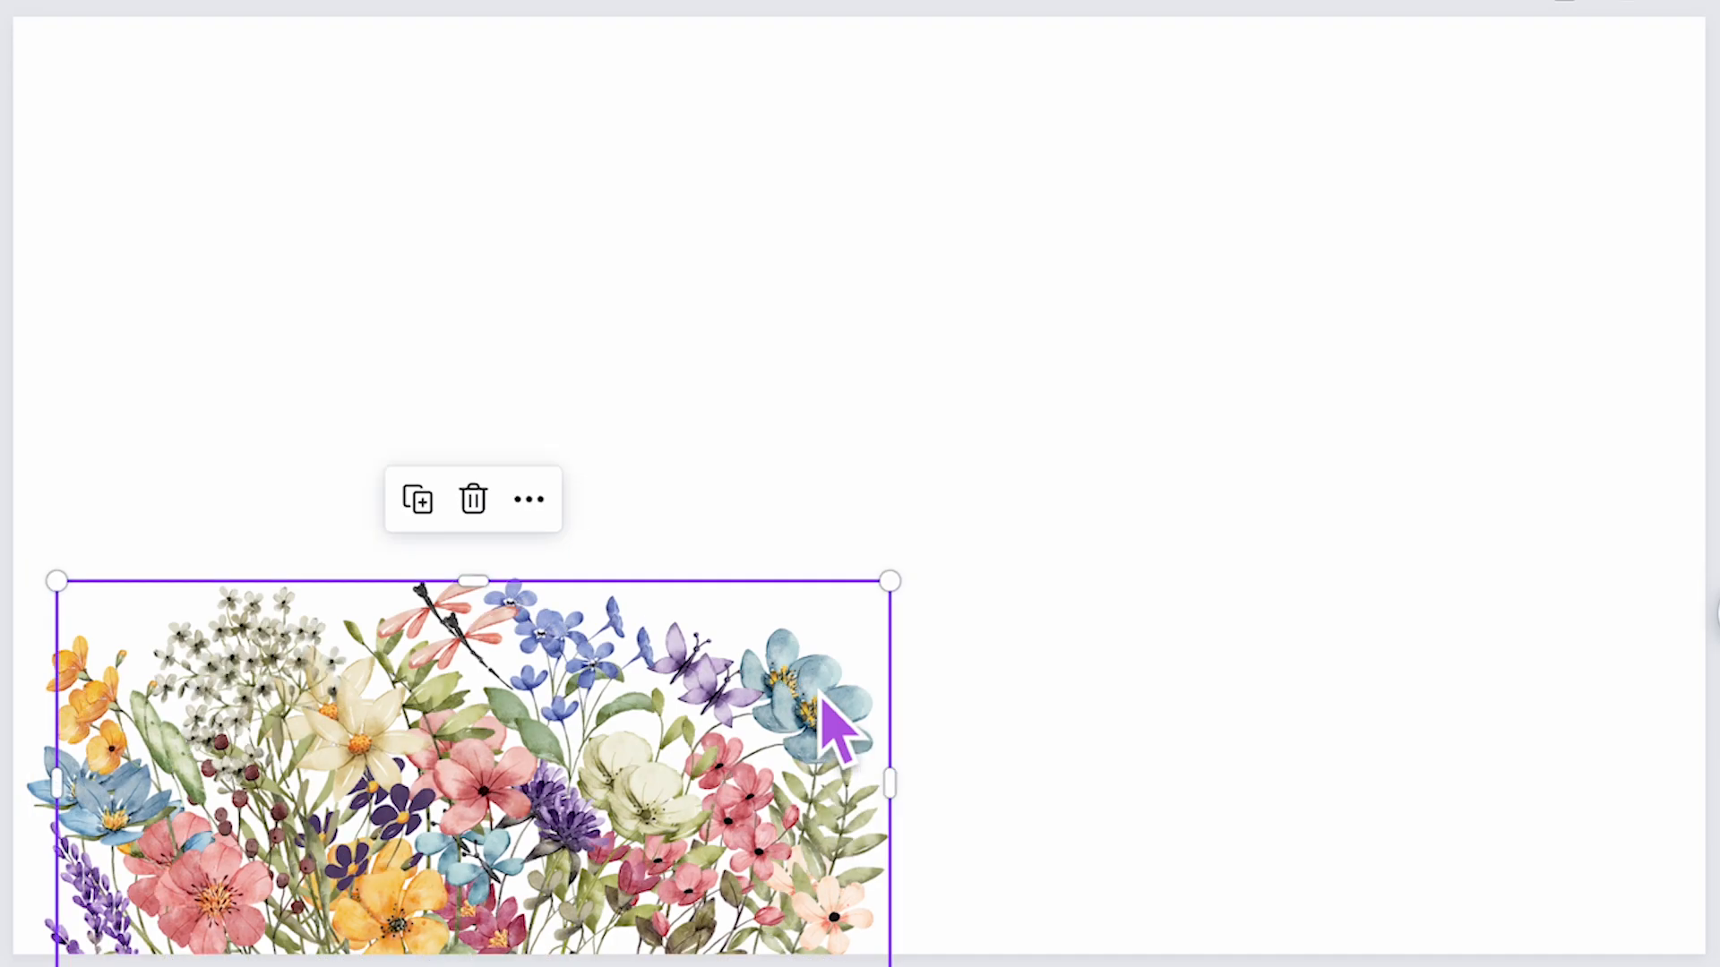
{"action": "left_click_drag", "start_coordinate": [837, 737], "coordinate": [1595, 665]}
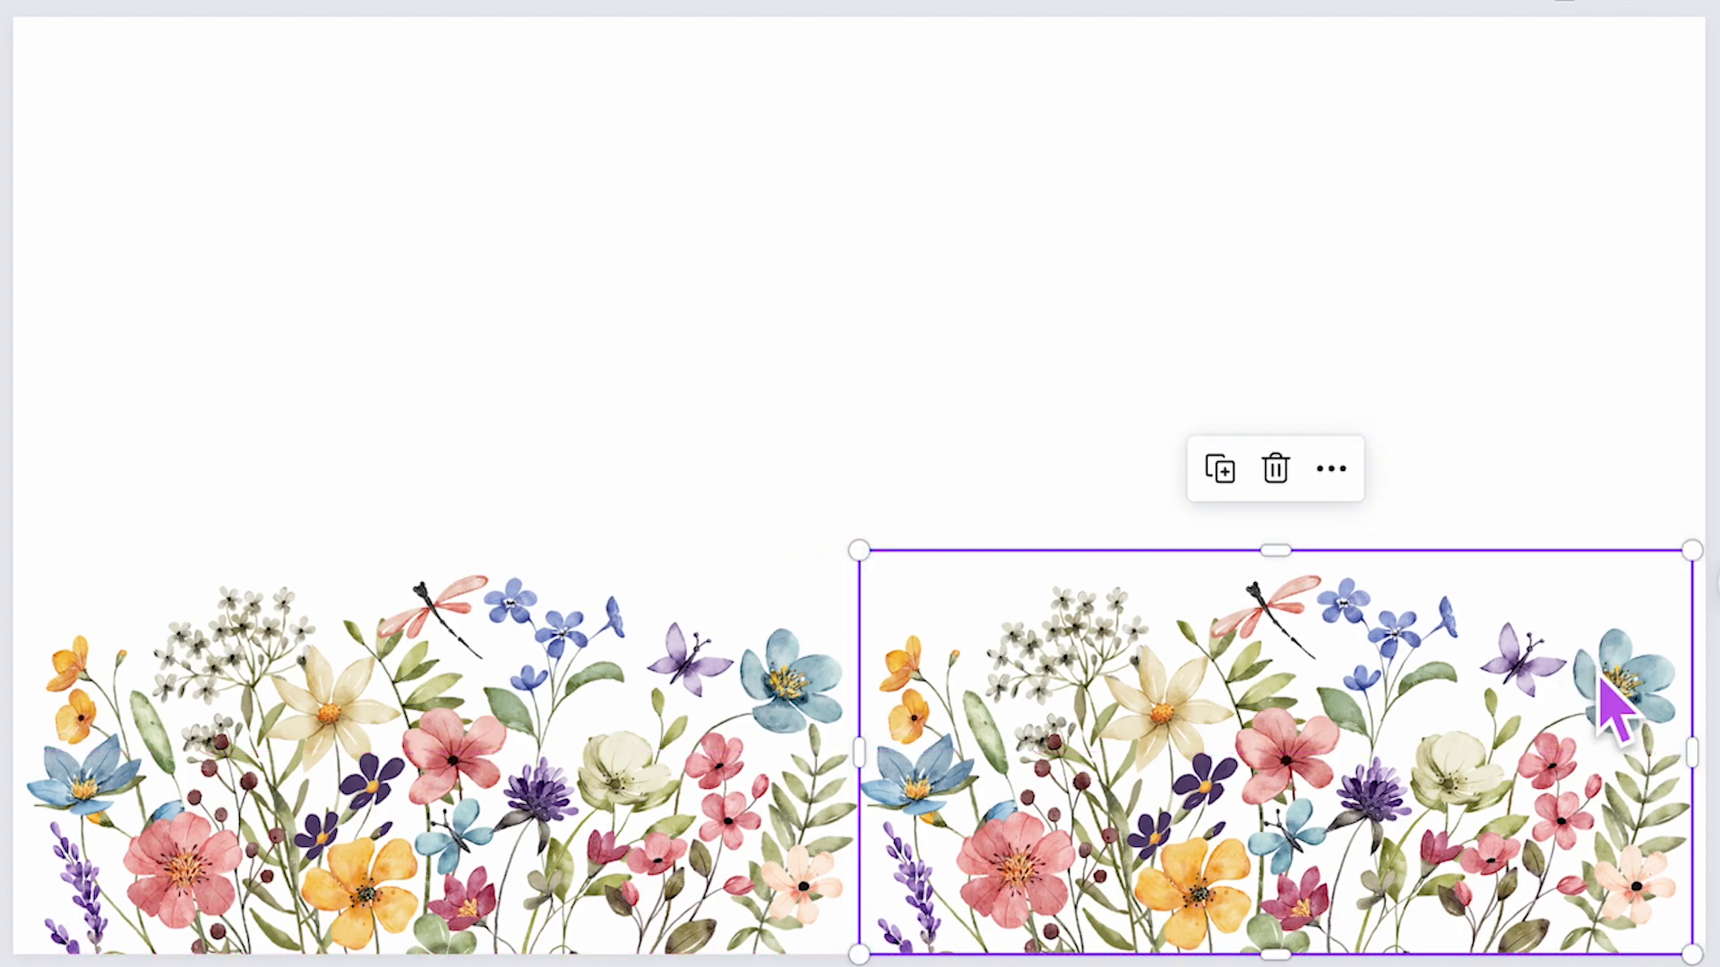
- Select both wildflower images, line them up along the bottom edge, and group them
{"action": "left_click", "coordinate": [1534, 488]}
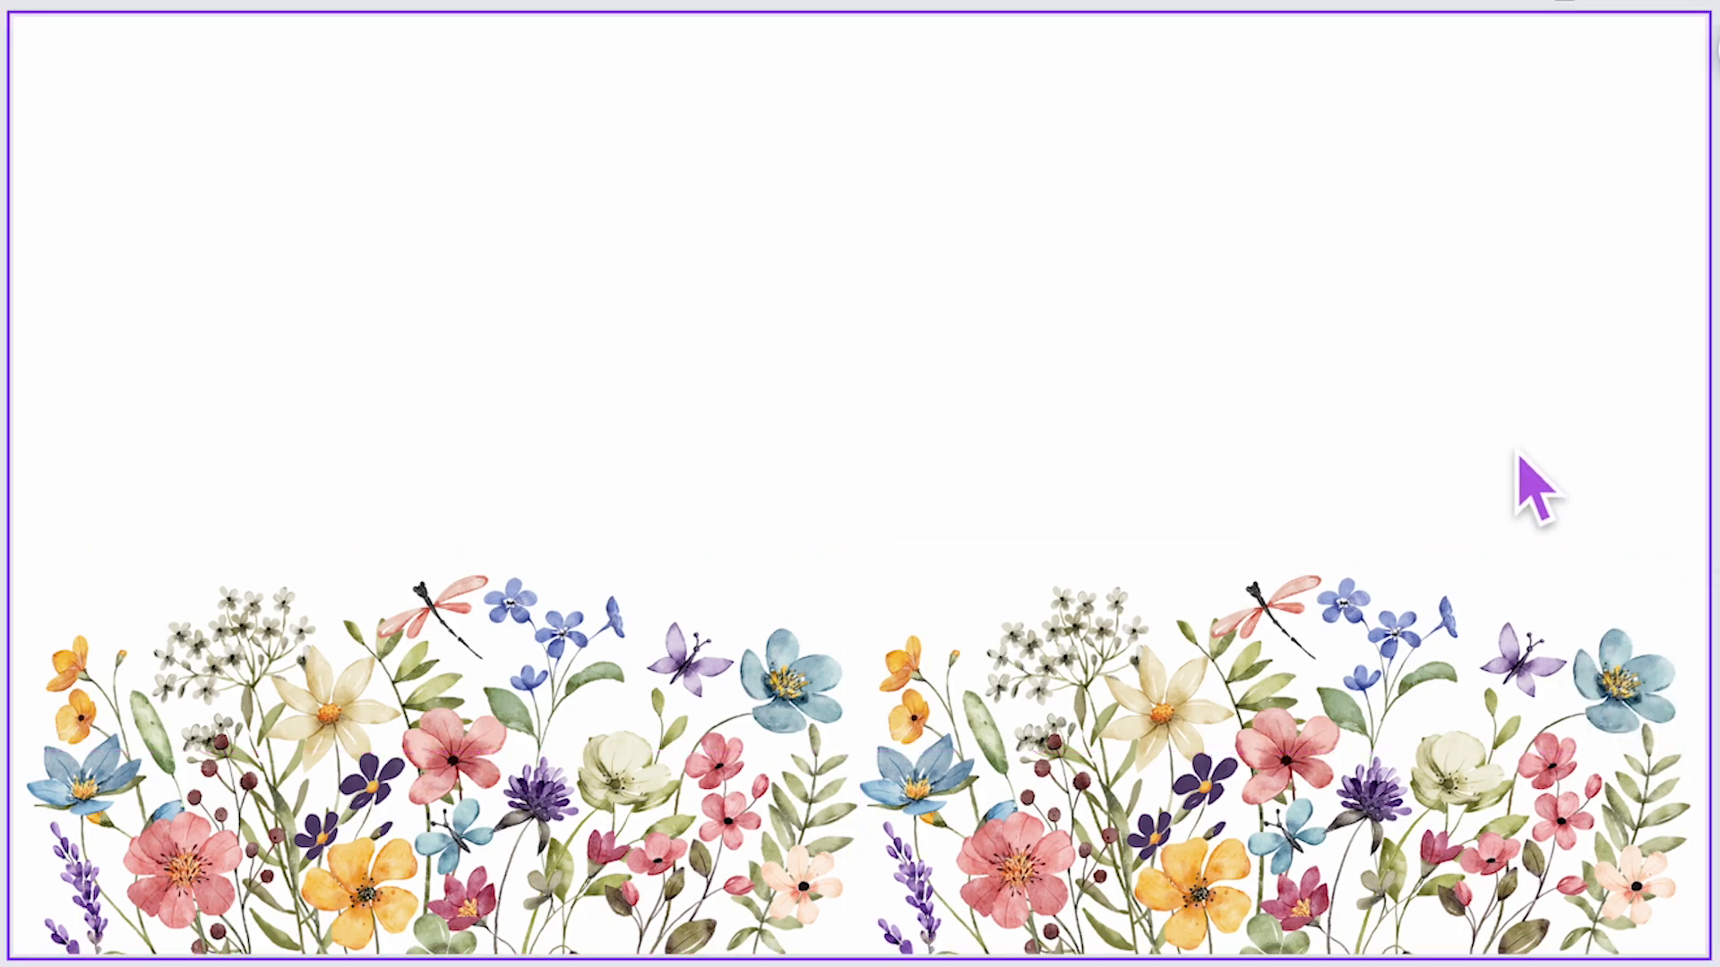
{"action": "left_click", "coordinate": [1369, 706]}
{"action": "left_click_drag", "start_coordinate": [1356, 686], "coordinate": [1338, 670]}
{"action": "left_click_drag", "start_coordinate": [1495, 469], "coordinate": [468, 634]}
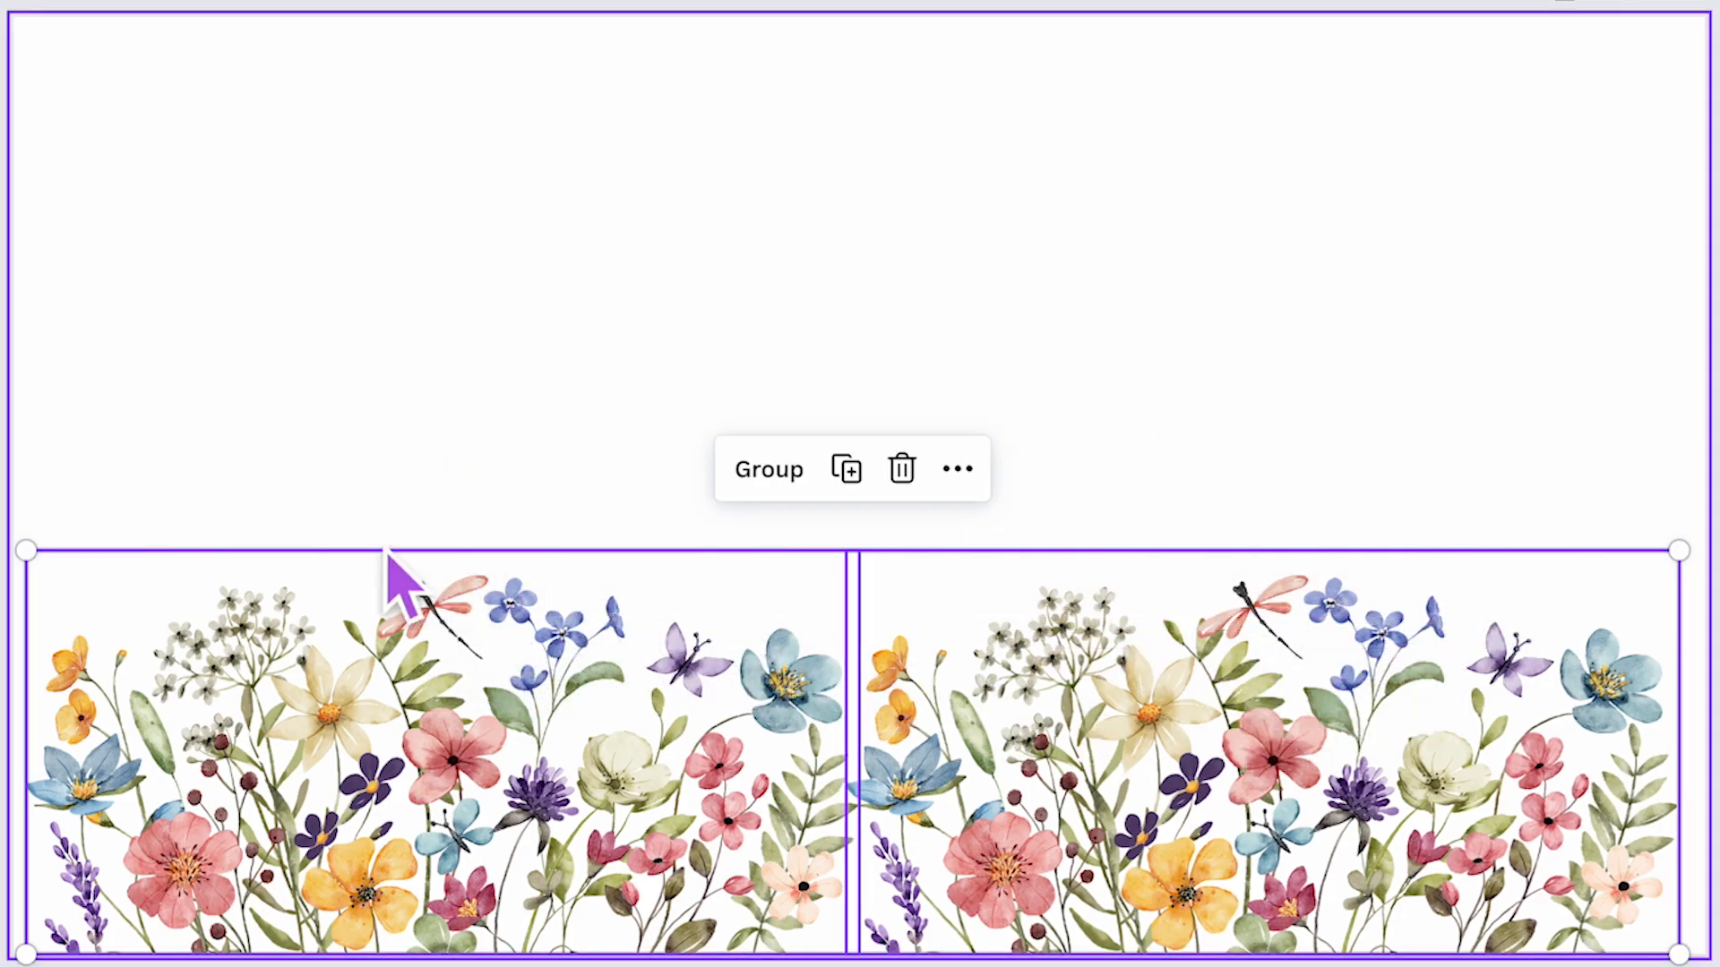
{"action": "mouse_move", "coordinate": [1681, 551]}
{"action": "left_mouse_down"}
{"action": "mouse_move", "coordinate": [1681, 519]}
{"action": "mouse_move", "coordinate": [1691, 546]}
{"action": "left_mouse_up"}
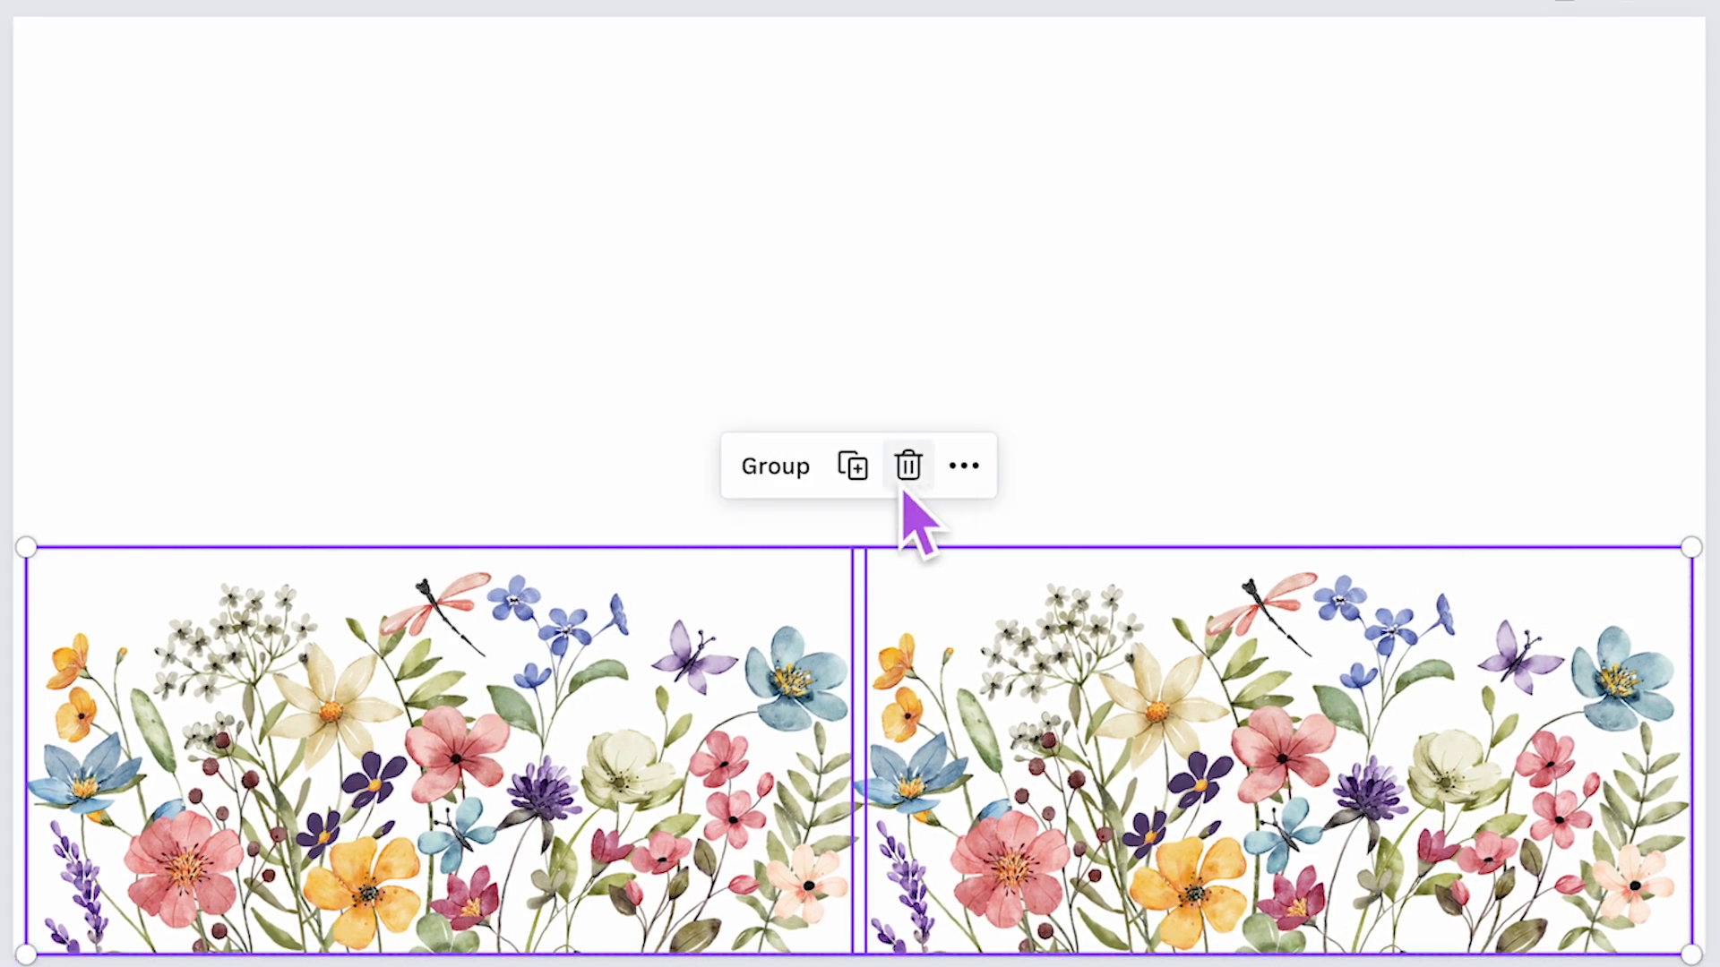
{"action": "left_click", "coordinate": [793, 473]}
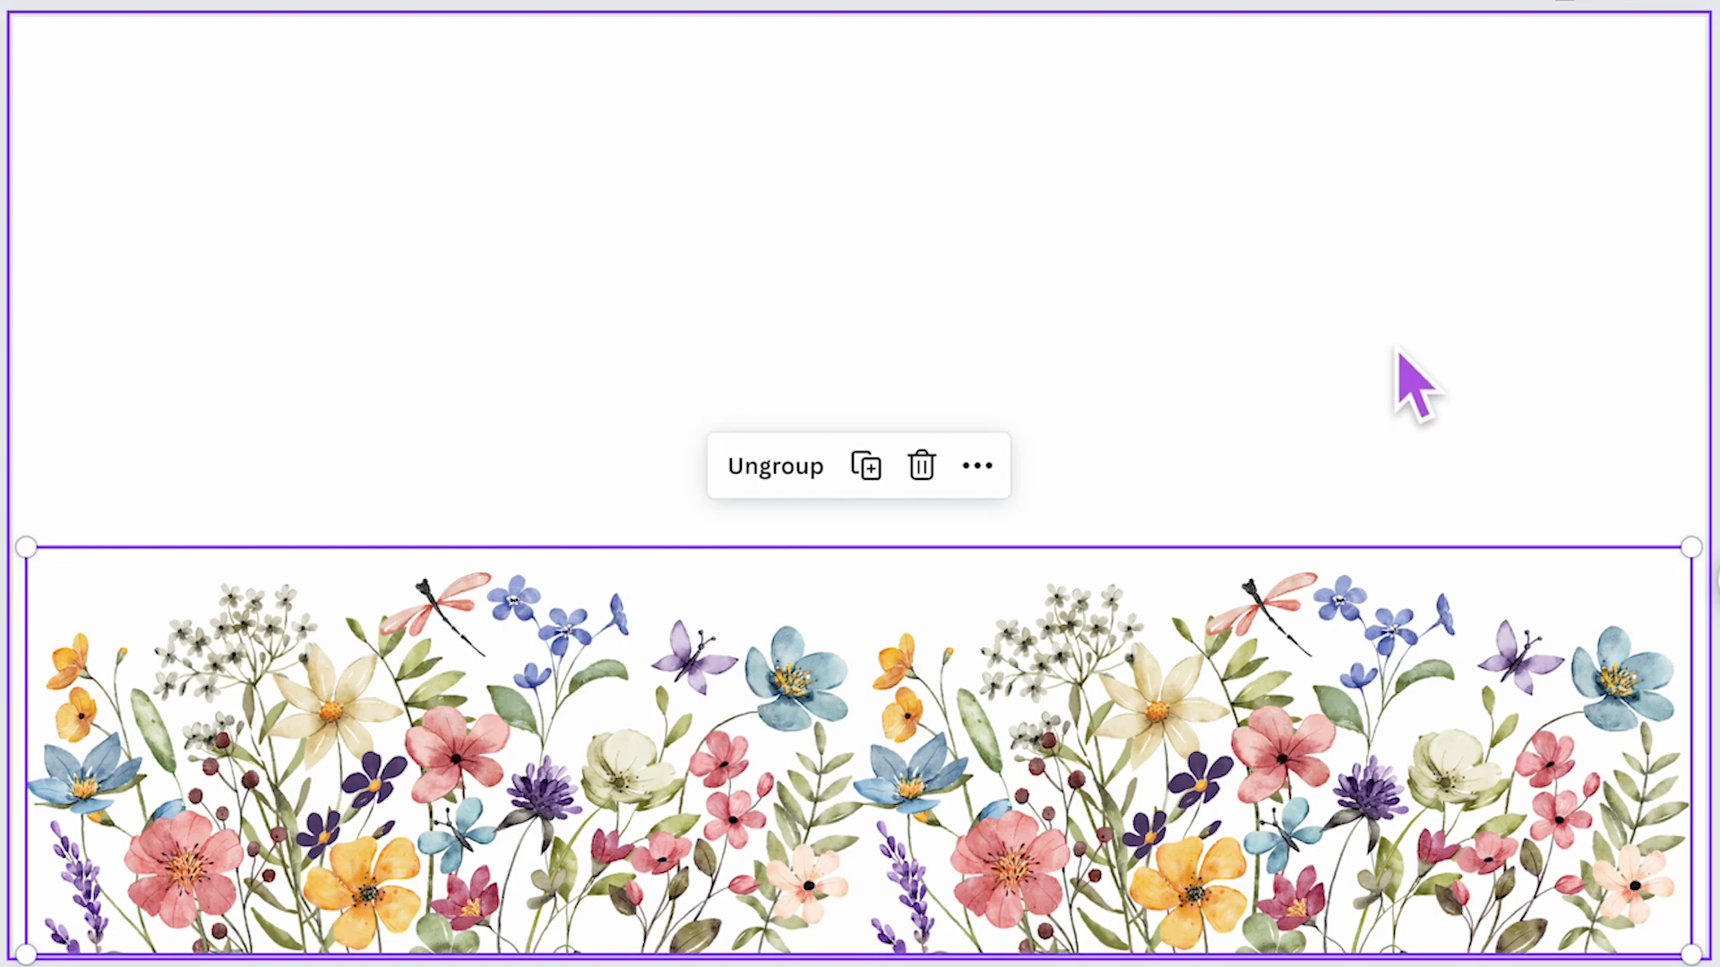
- Duplicate the flower border group, move the copy to the top edge and rotate it upside down
{"action": "left_click", "coordinate": [1414, 385]}
{"action": "double_click", "coordinate": [1039, 851]}
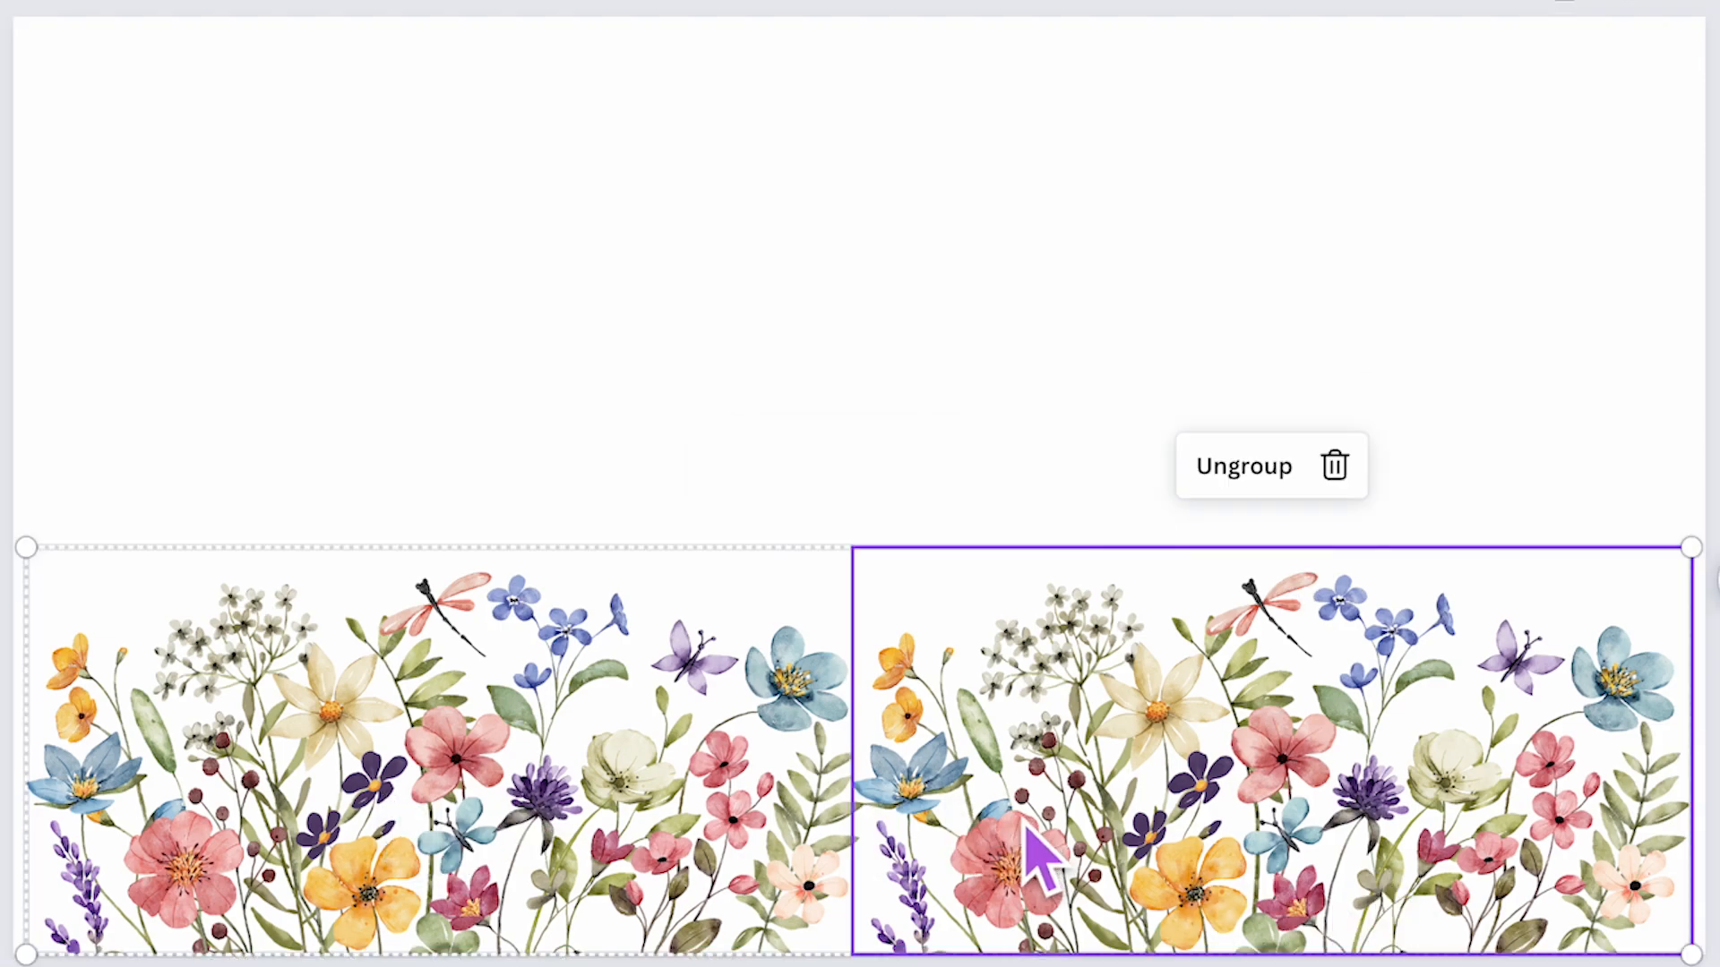
{"action": "left_click", "coordinate": [968, 361]}
{"action": "double_click", "coordinate": [1335, 860]}
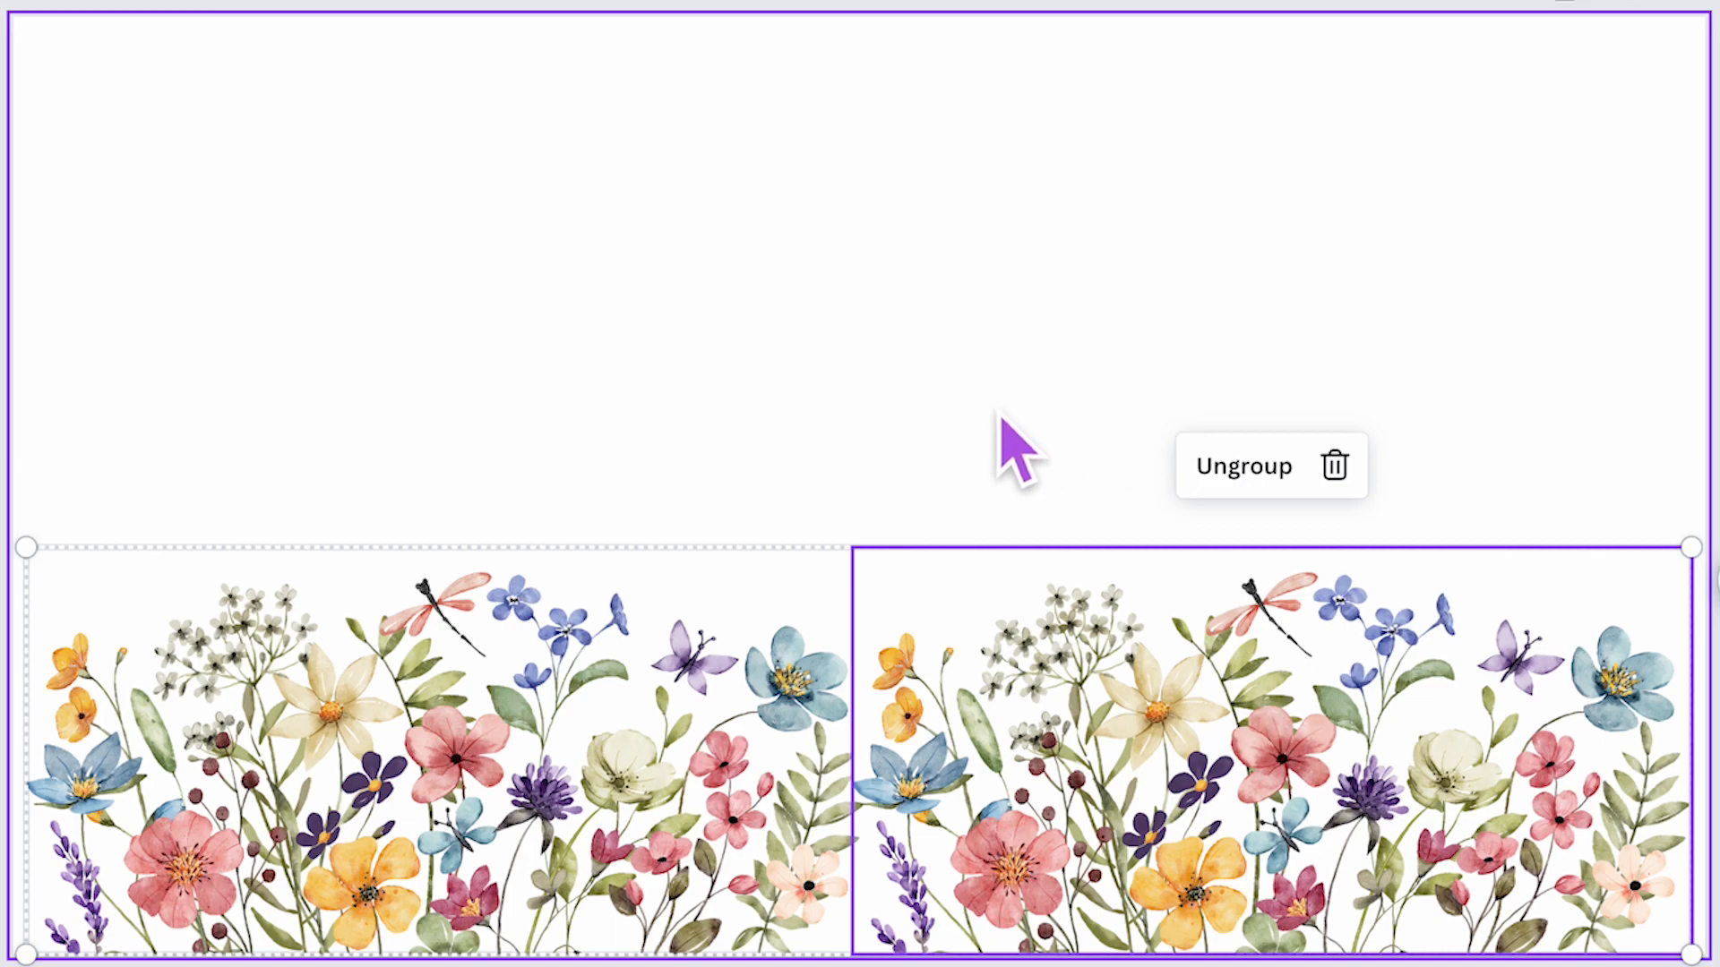
{"action": "key", "text": "ctrl+d"}
{"action": "left_click_drag", "start_coordinate": [945, 753], "coordinate": [912, 157]}
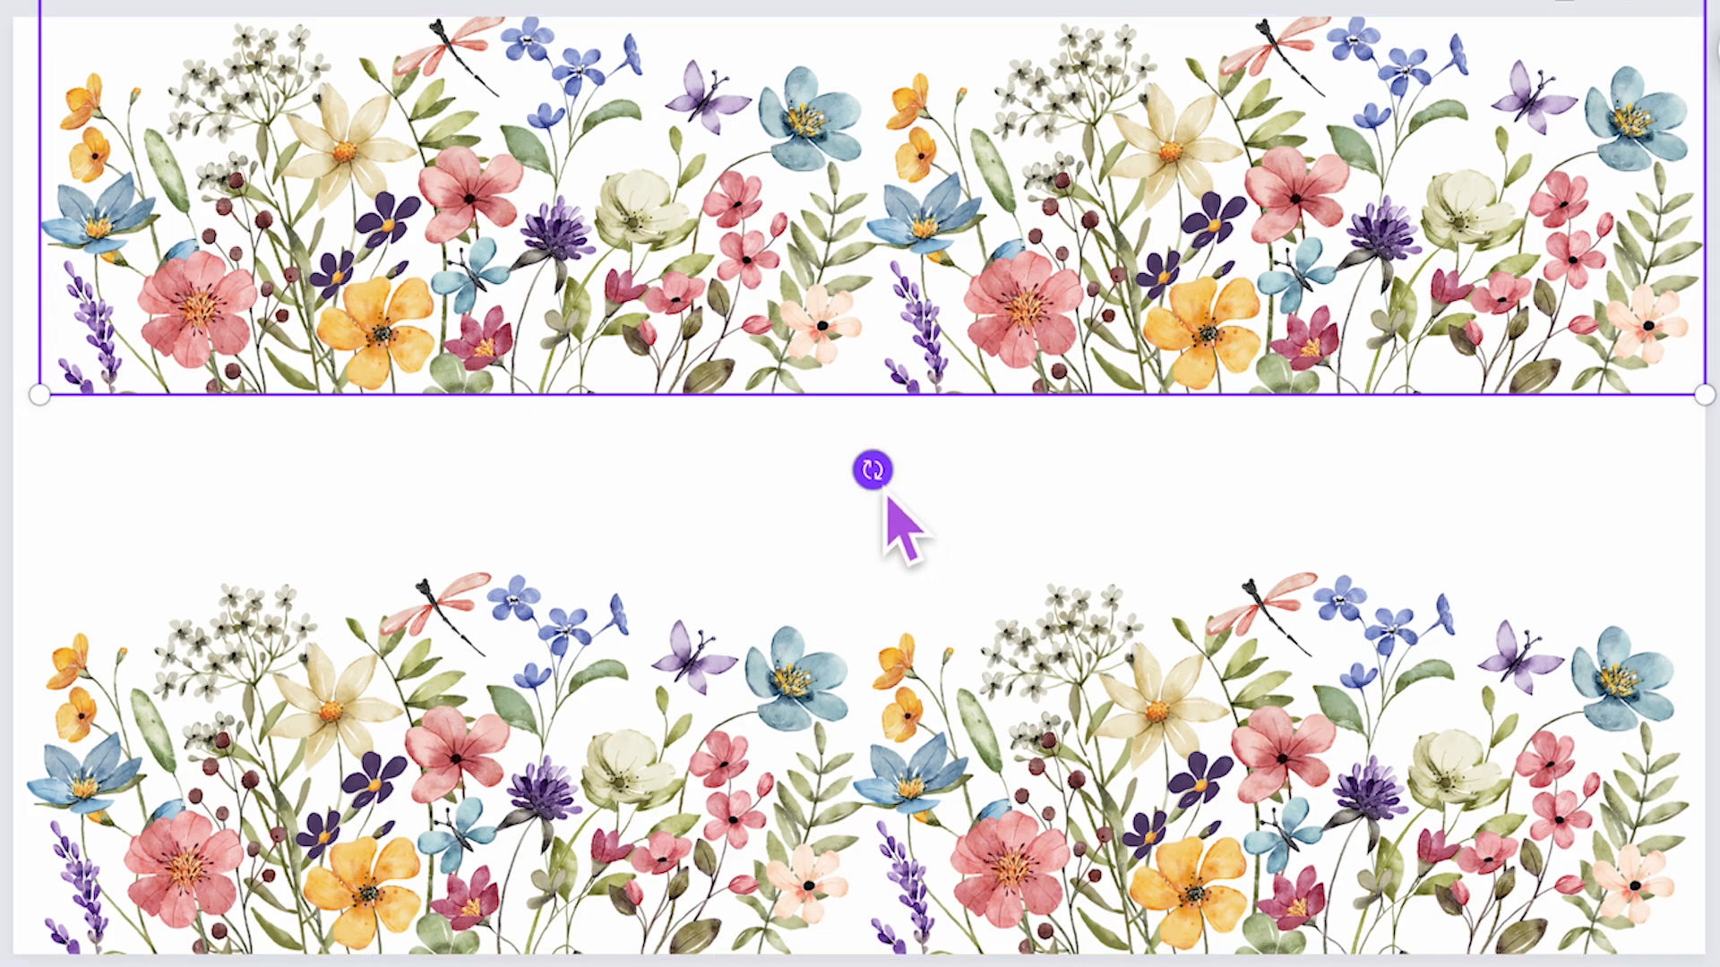
{"action": "left_click_drag", "start_coordinate": [874, 473], "coordinate": [879, 87]}
{"action": "left_click_drag", "start_coordinate": [961, 253], "coordinate": [925, 162]}
{"action": "left_click", "coordinate": [1045, 543]}
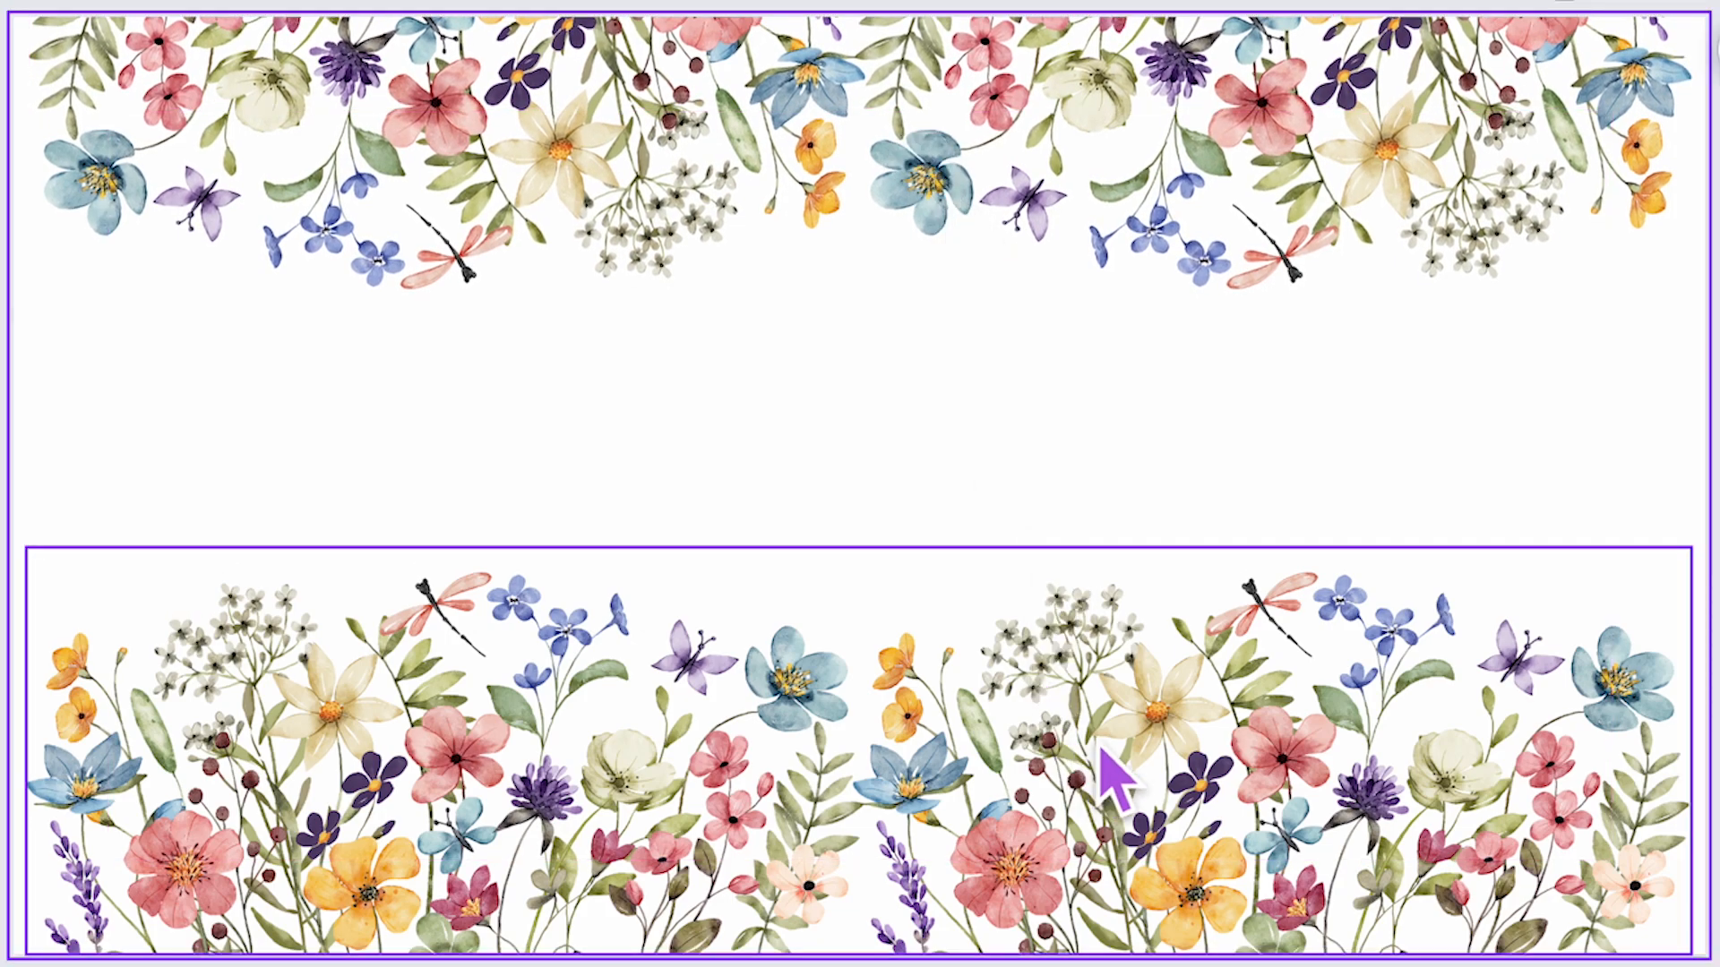
- Nudge the bottom flower border down to sit on the page's bottom edge
{"action": "left_click", "coordinate": [1094, 697]}
{"action": "left_click_drag", "start_coordinate": [1094, 698], "coordinate": [1084, 726]}
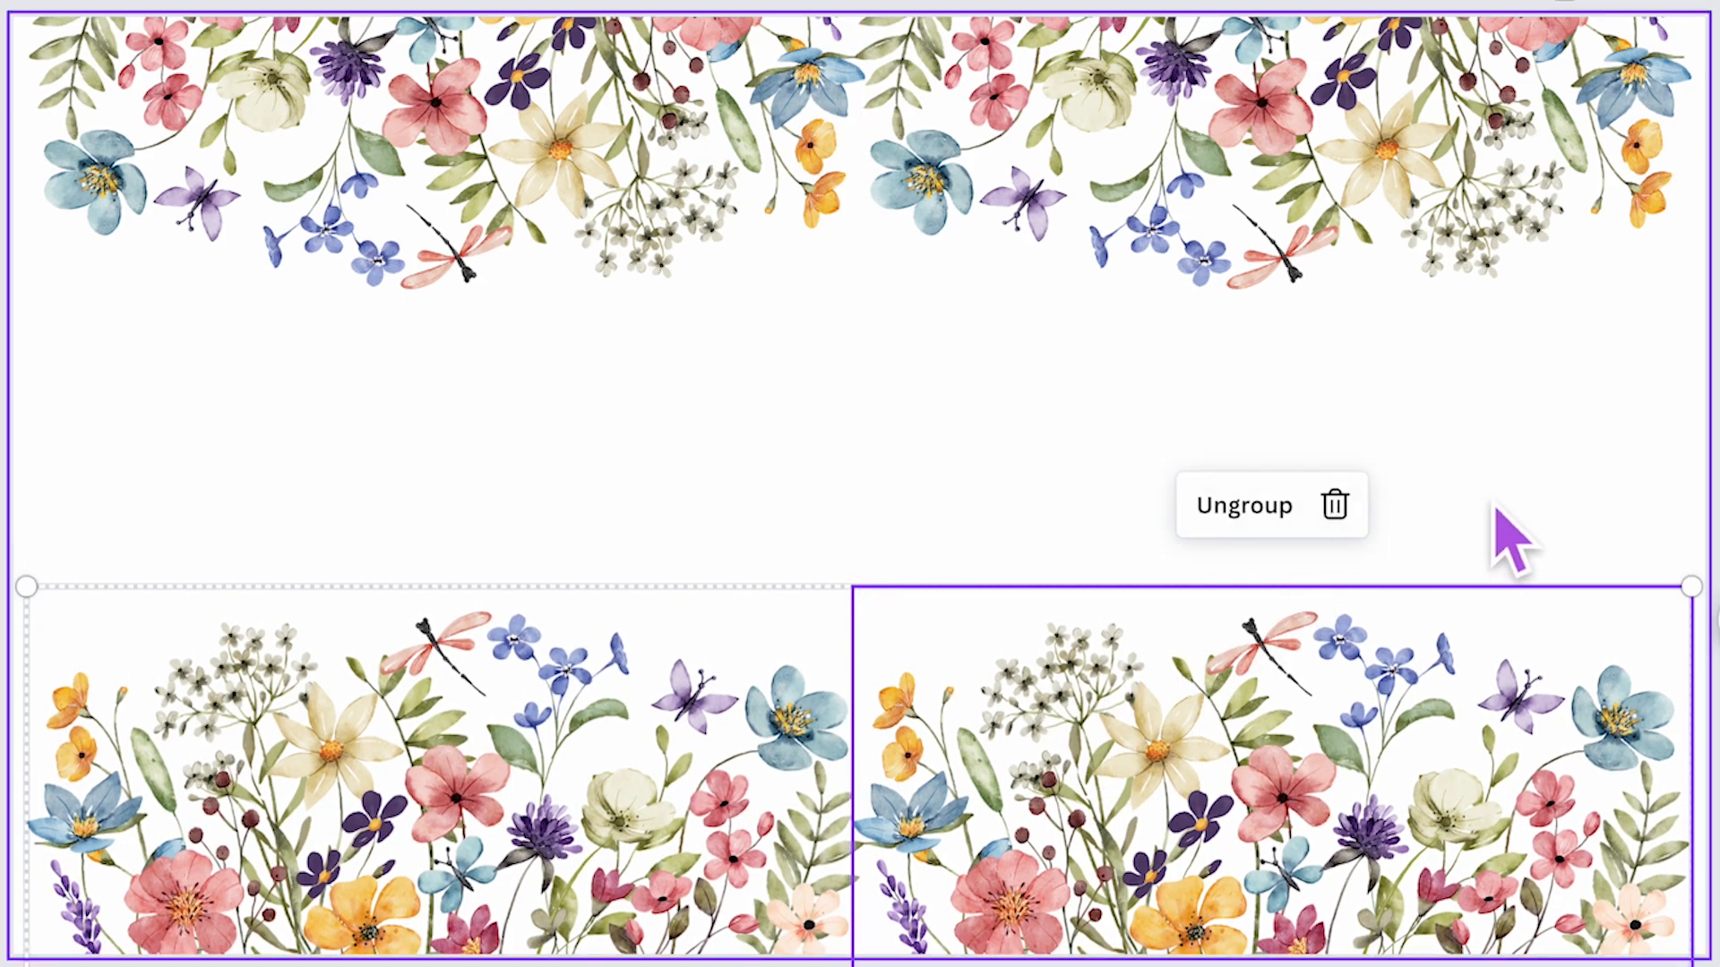
{"action": "left_click", "coordinate": [1493, 537]}
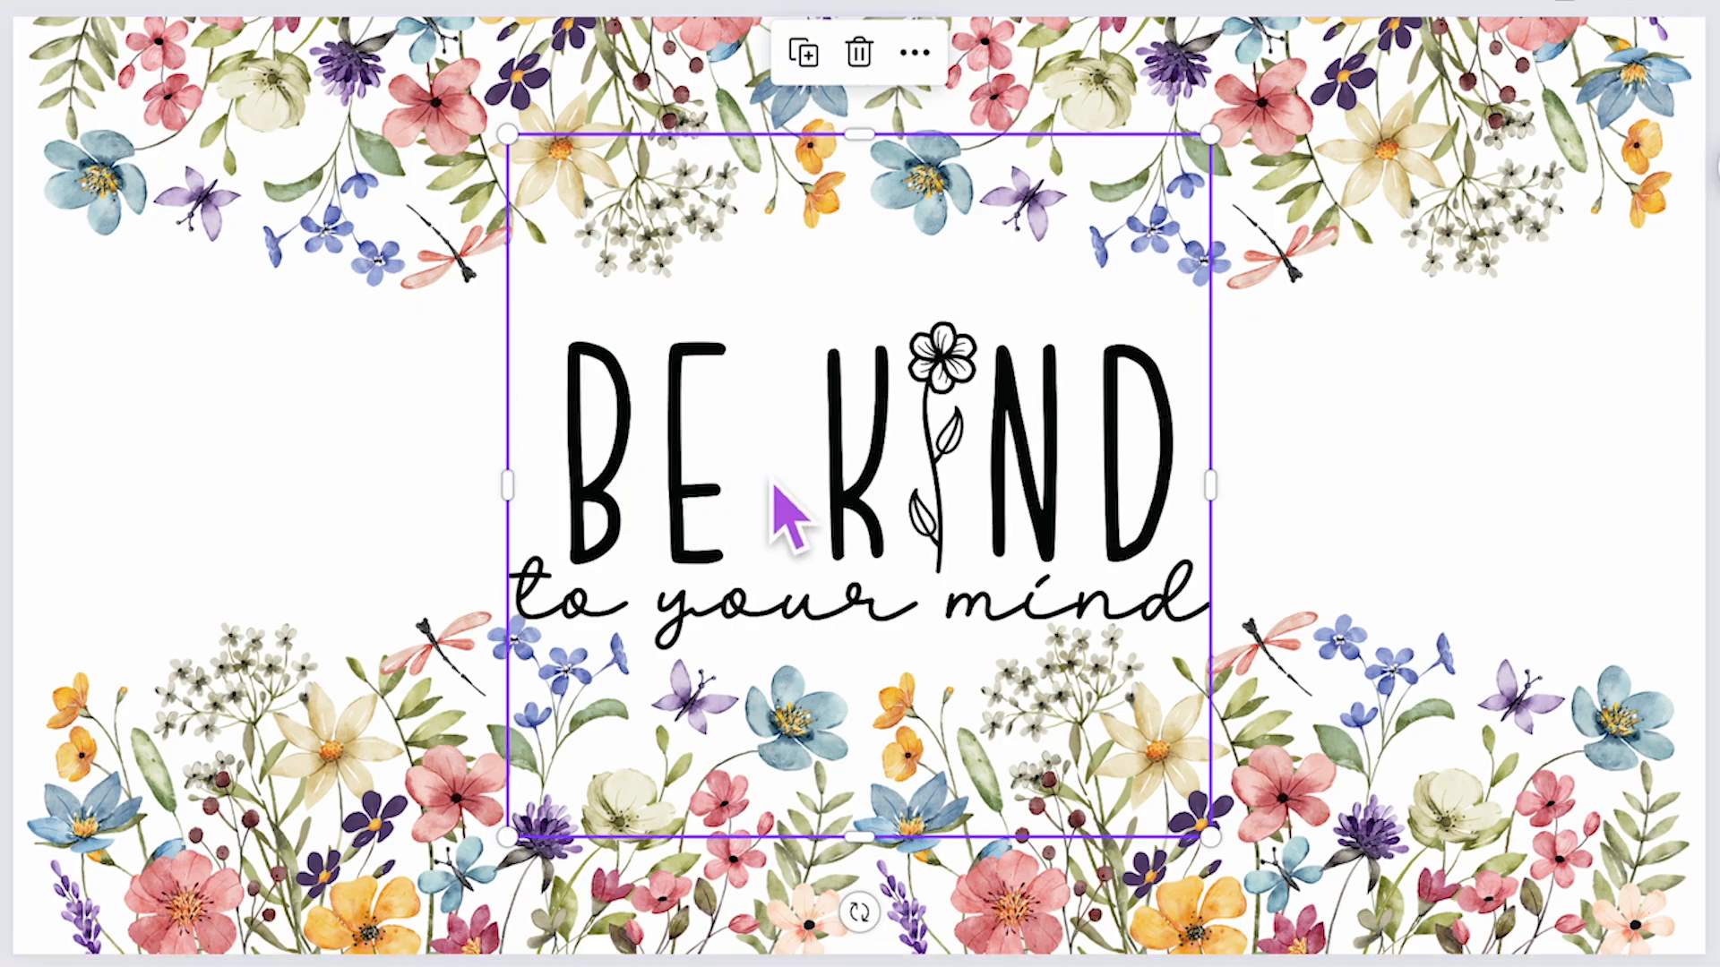
- Resize the Be Kind graphic slightly smaller and reposition it centred between the top and bottom flower borders
{"action": "left_click_drag", "start_coordinate": [856, 510], "coordinate": [851, 487]}
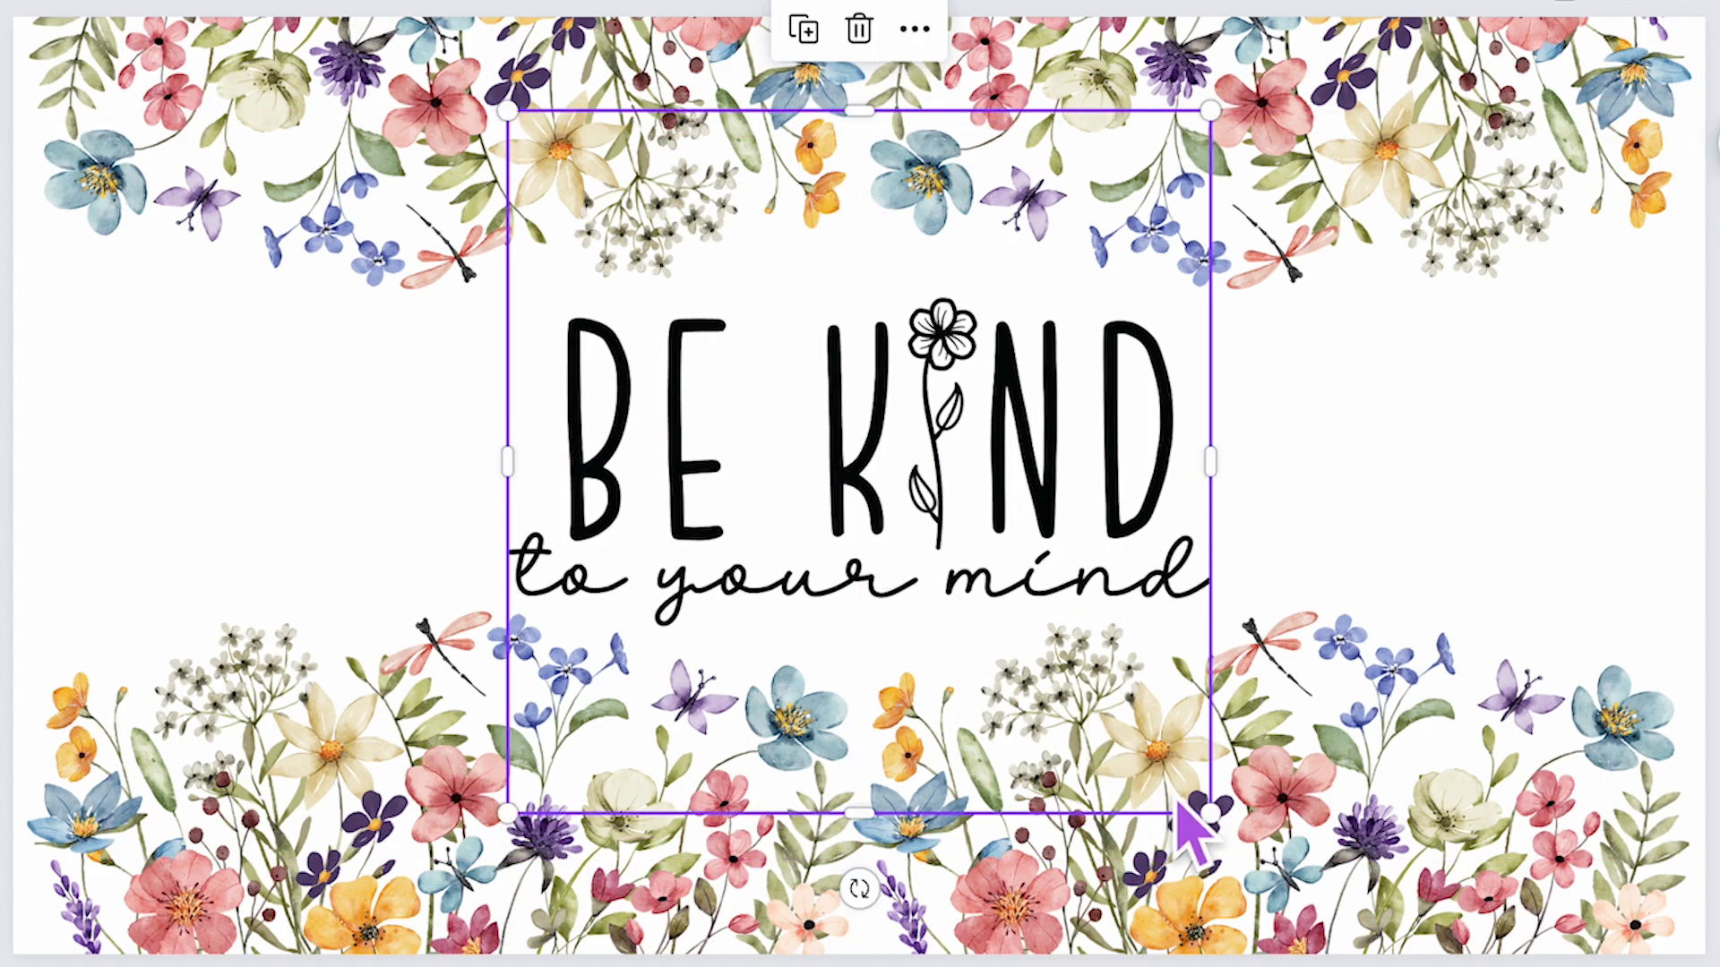
{"action": "mouse_move", "coordinate": [1214, 817]}
{"action": "left_mouse_down"}
{"action": "mouse_move", "coordinate": [1152, 753]}
{"action": "mouse_move", "coordinate": [1209, 809]}
{"action": "left_mouse_up"}
{"action": "left_click", "coordinate": [863, 460]}
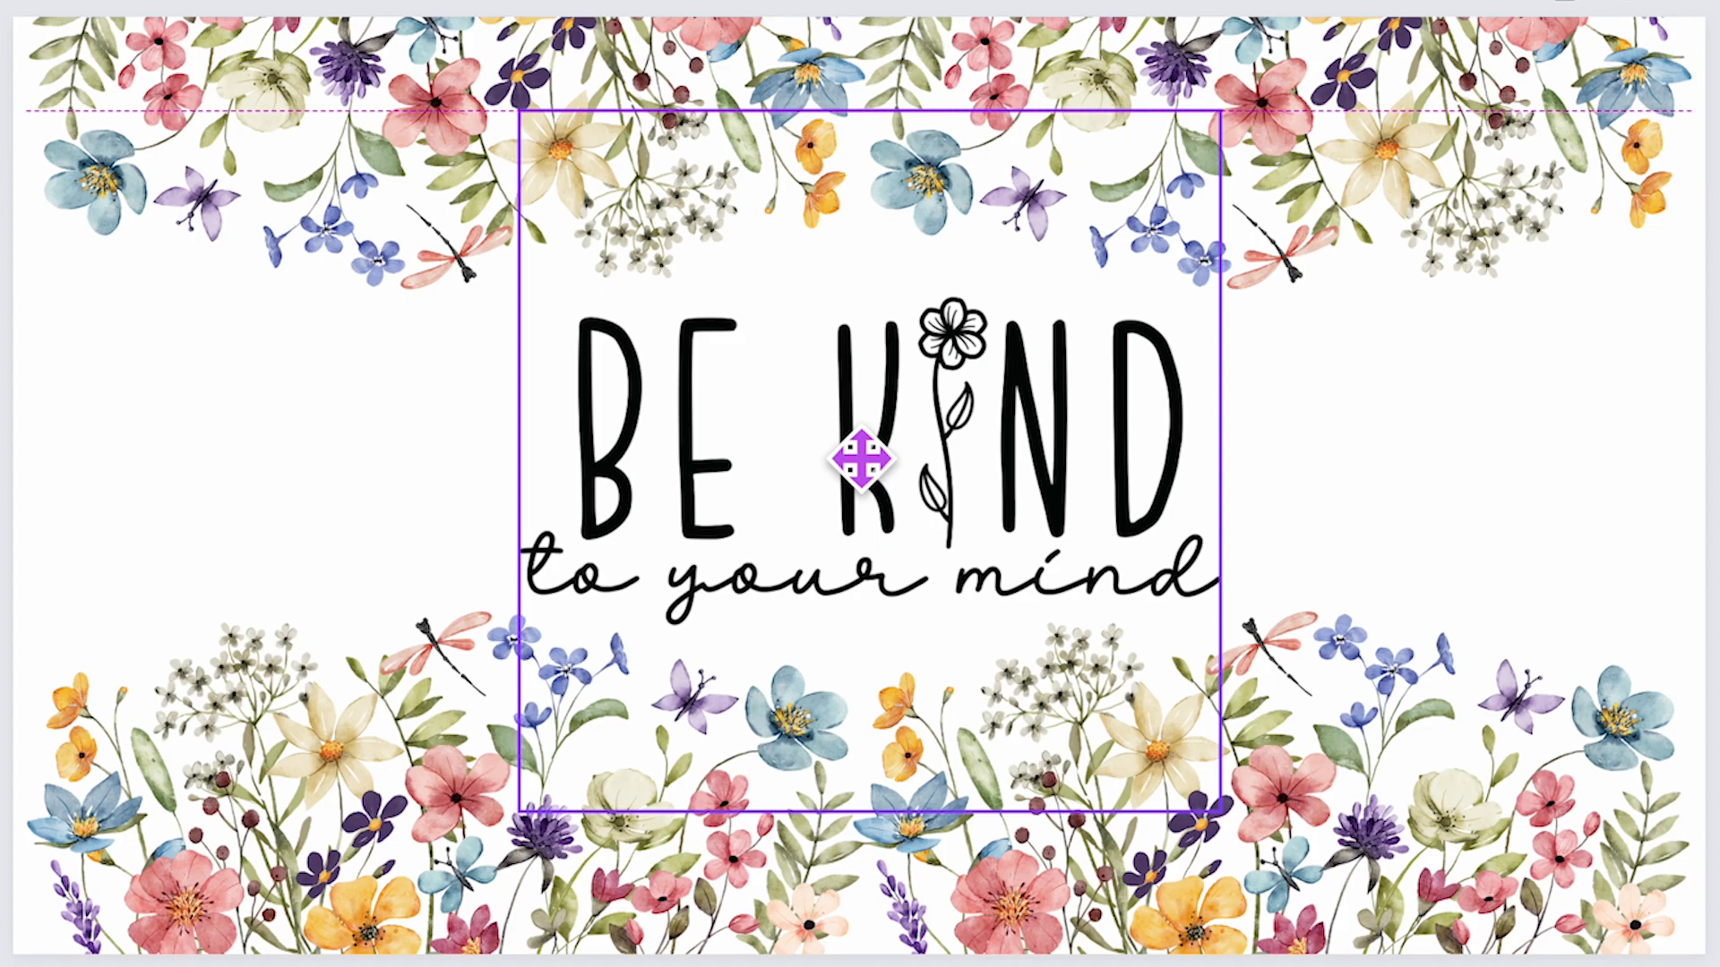
{"action": "left_click", "coordinate": [1421, 504]}
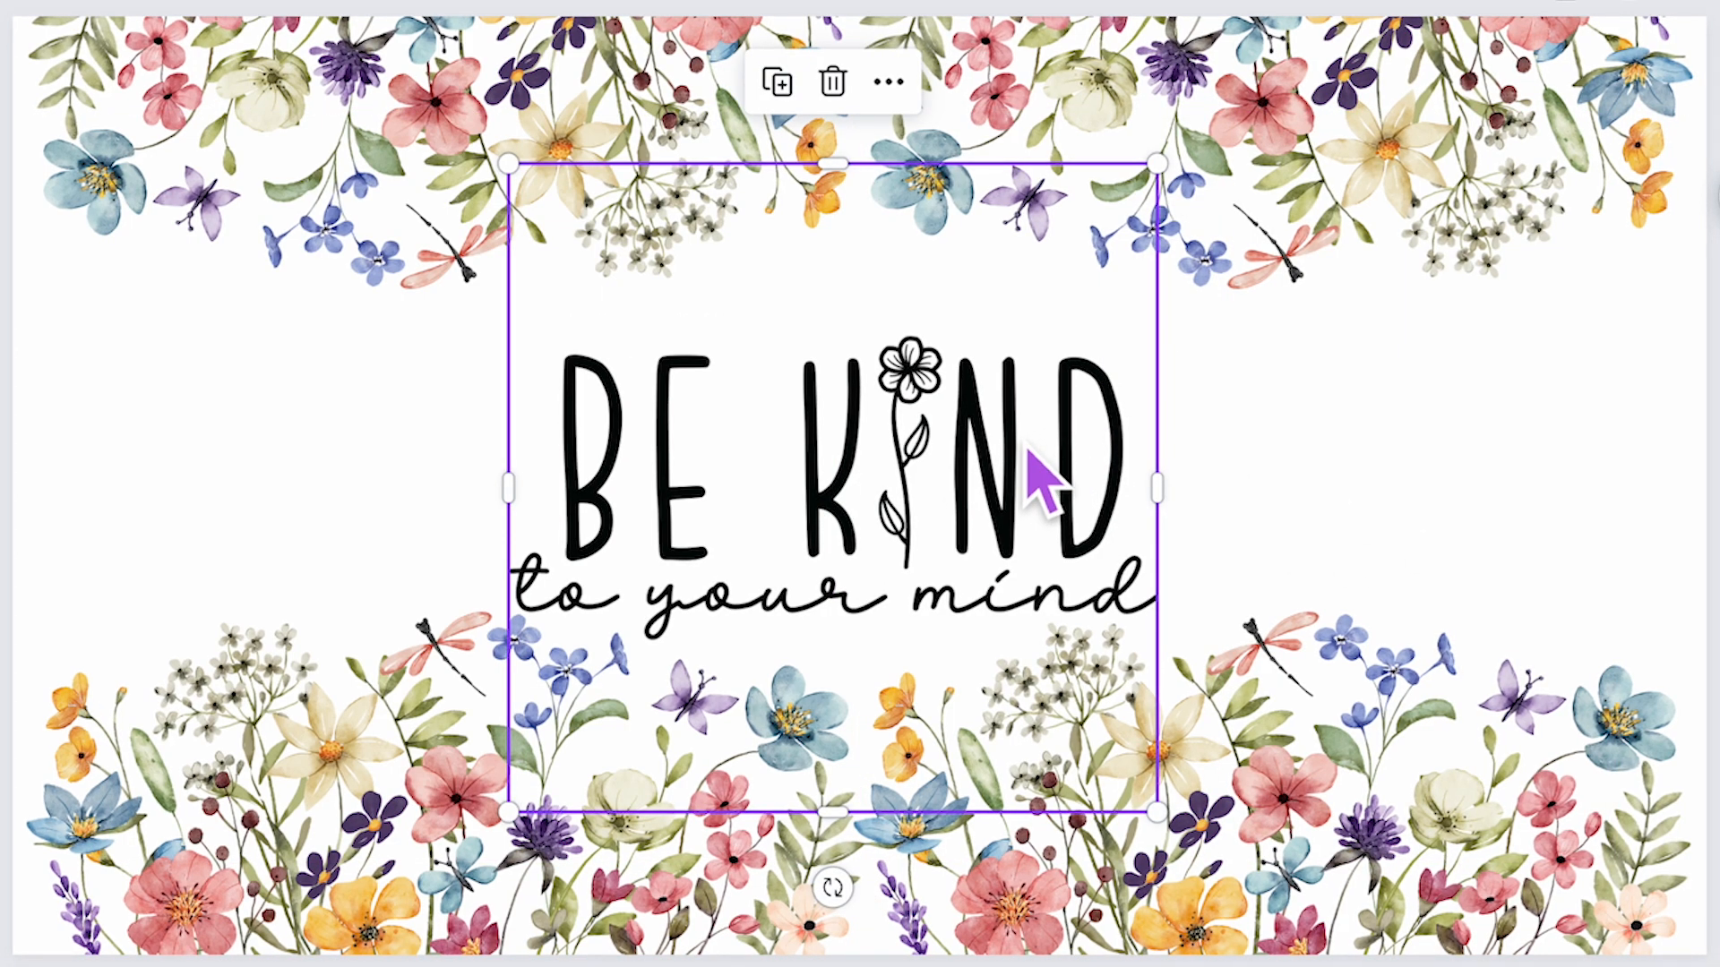
{"action": "left_click_drag", "start_coordinate": [1039, 484], "coordinate": [1071, 457]}
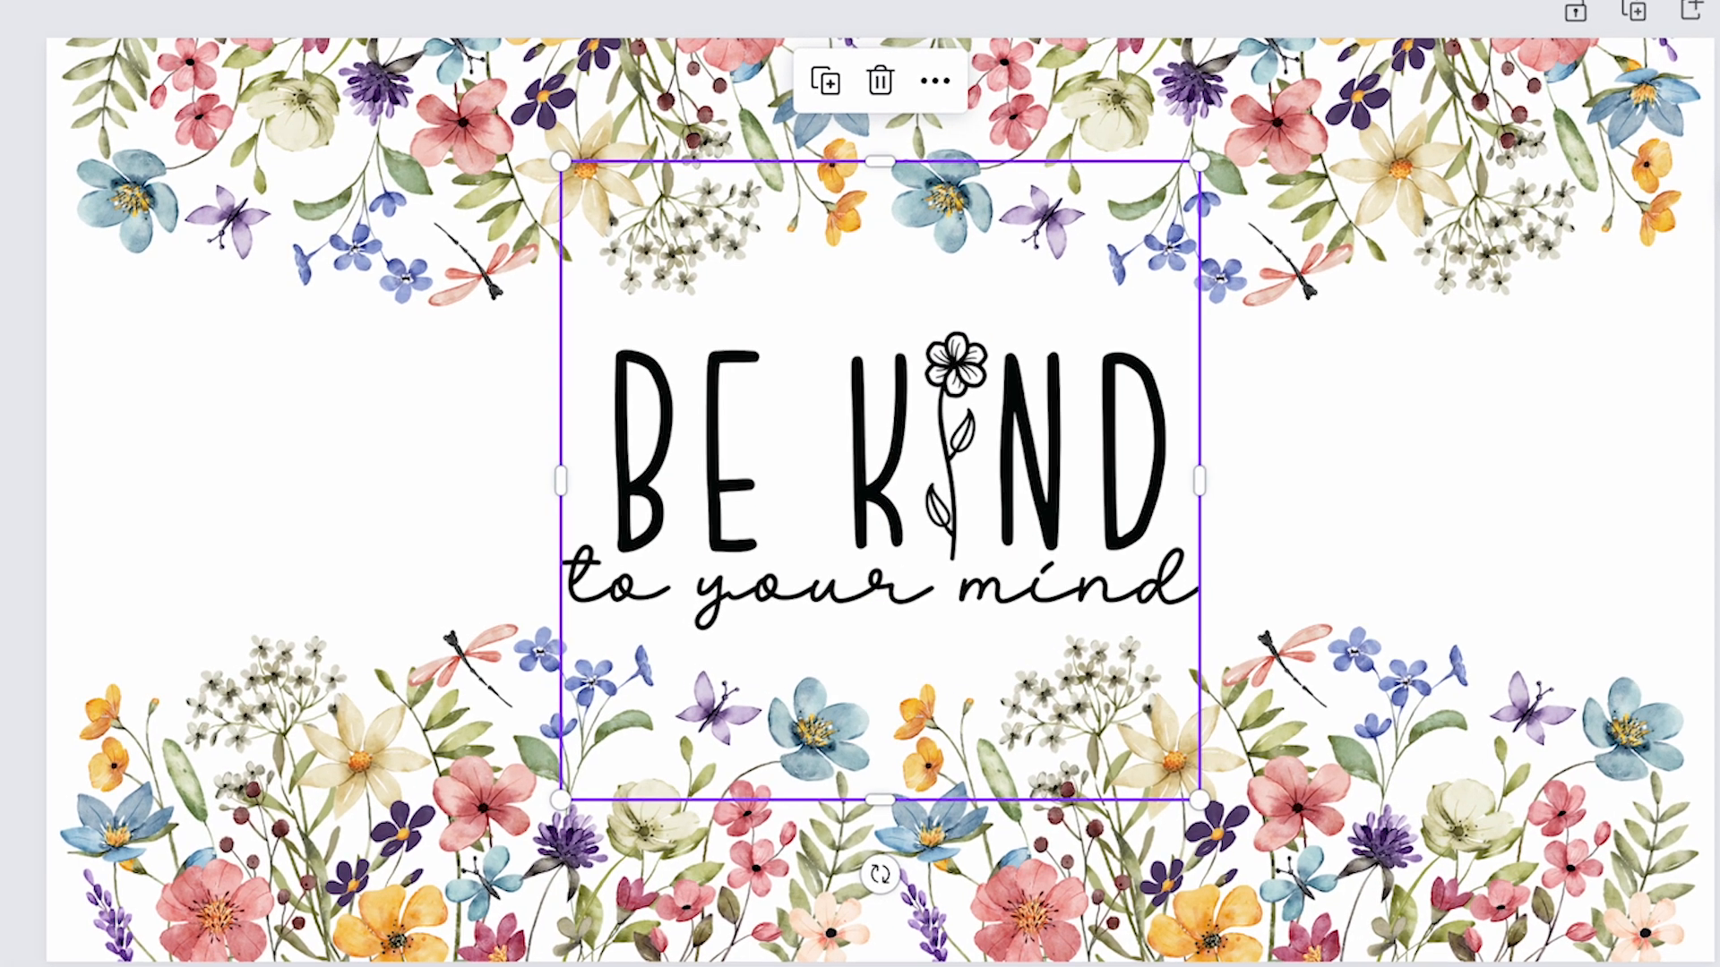
- Try a Peppermint Duotone effect on the Be Kind graphic in photo editing, then undo it
{"action": "left_click", "coordinate": [430, 27]}
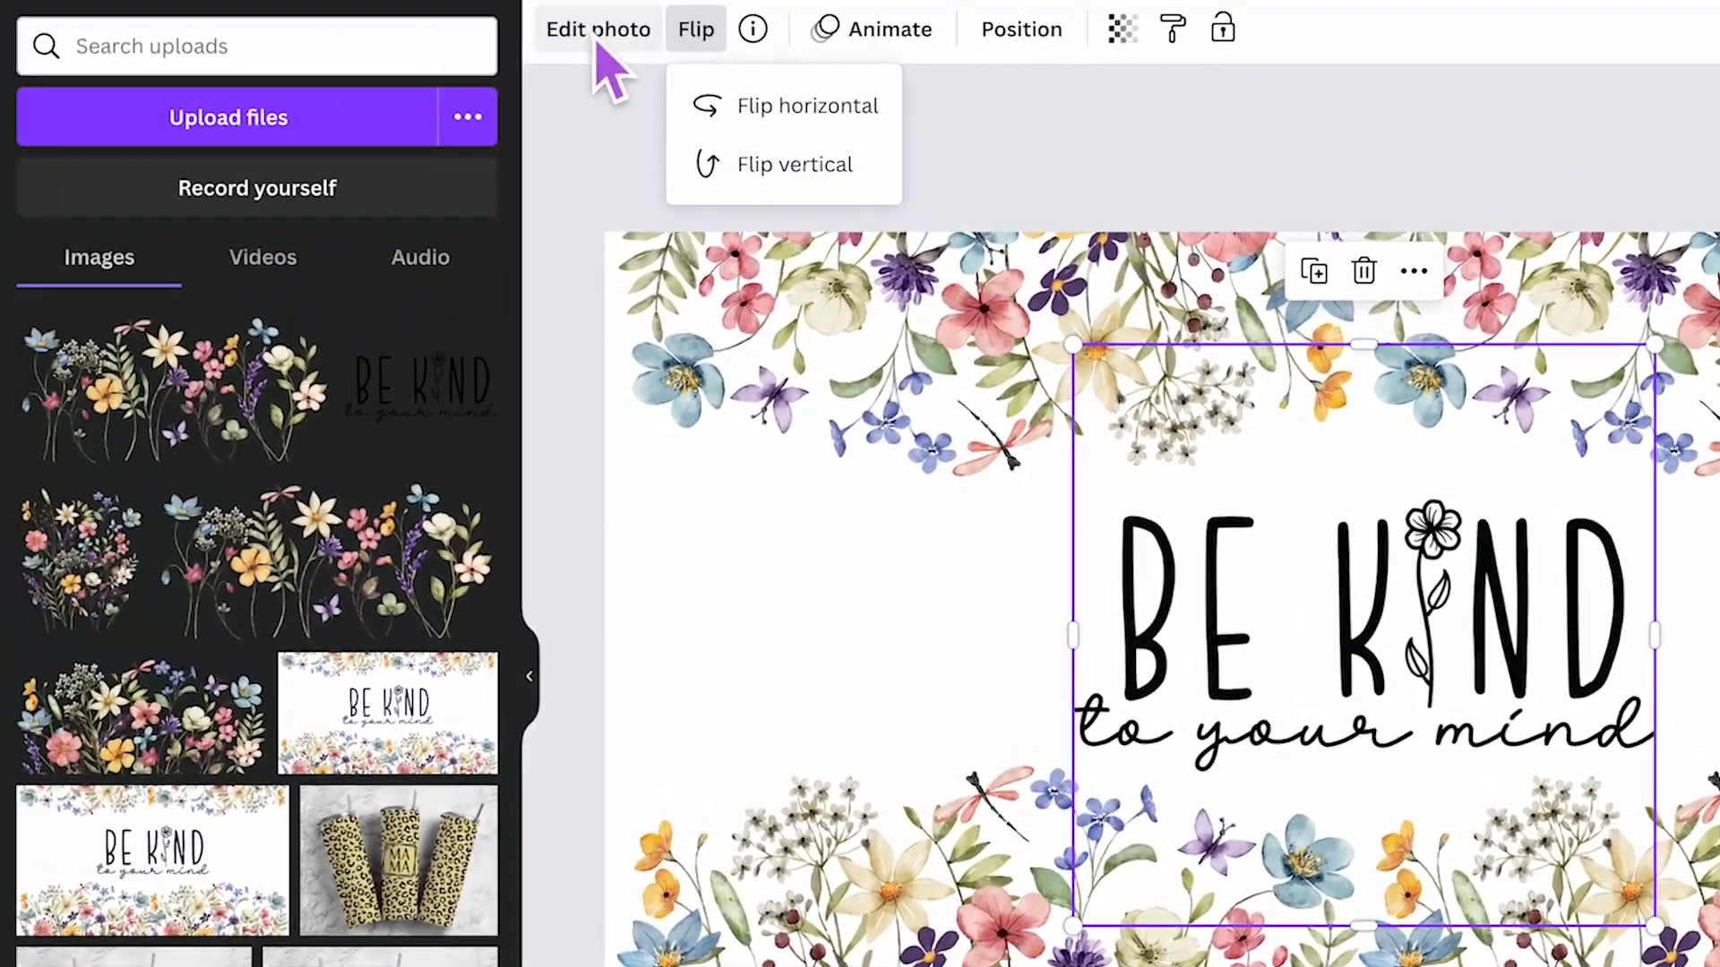
{"action": "left_click", "coordinate": [382, 61]}
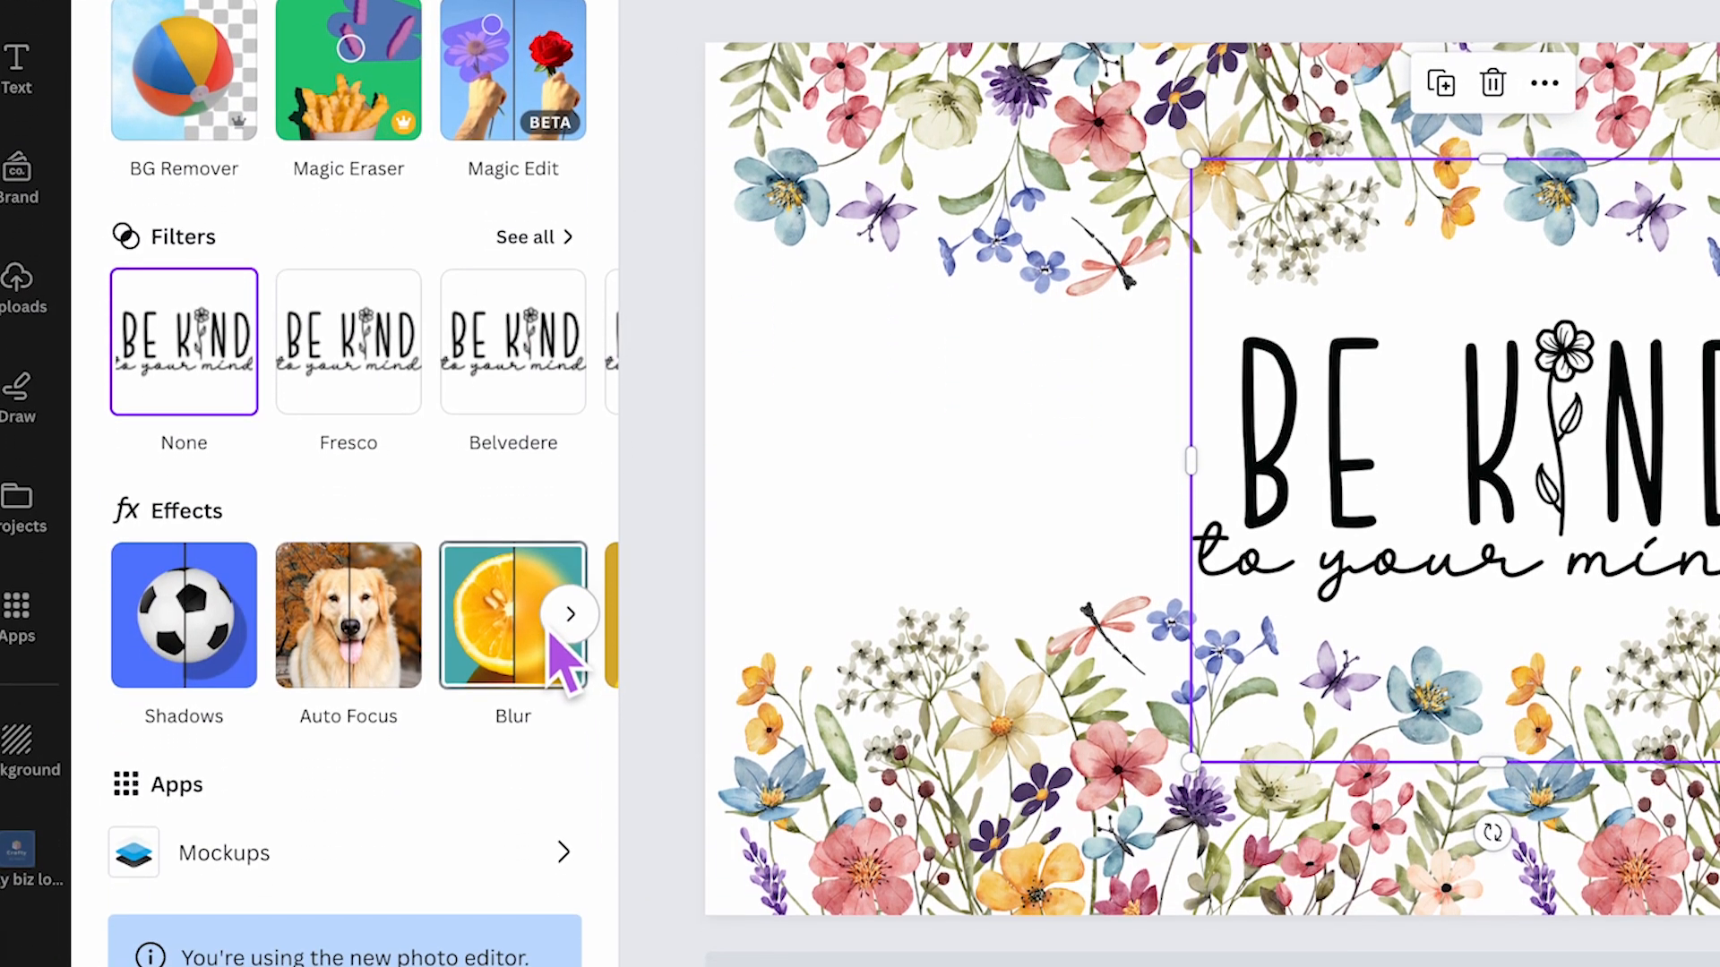
{"action": "left_click", "coordinate": [569, 794]}
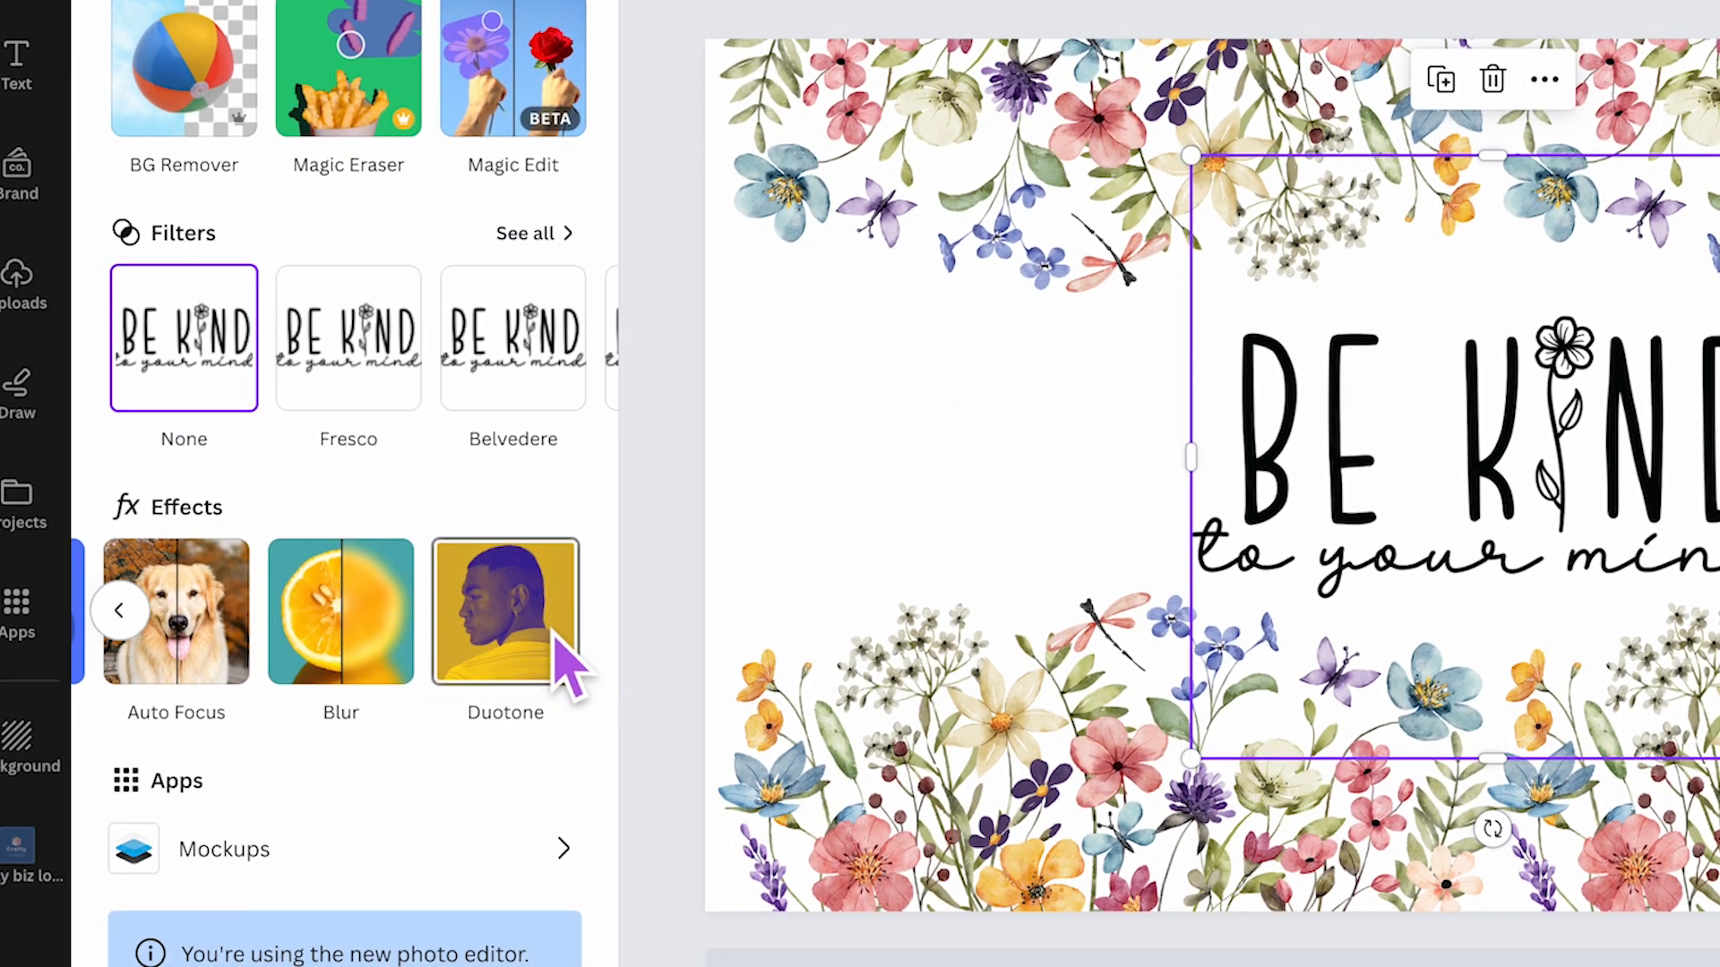
{"action": "left_click", "coordinate": [533, 676]}
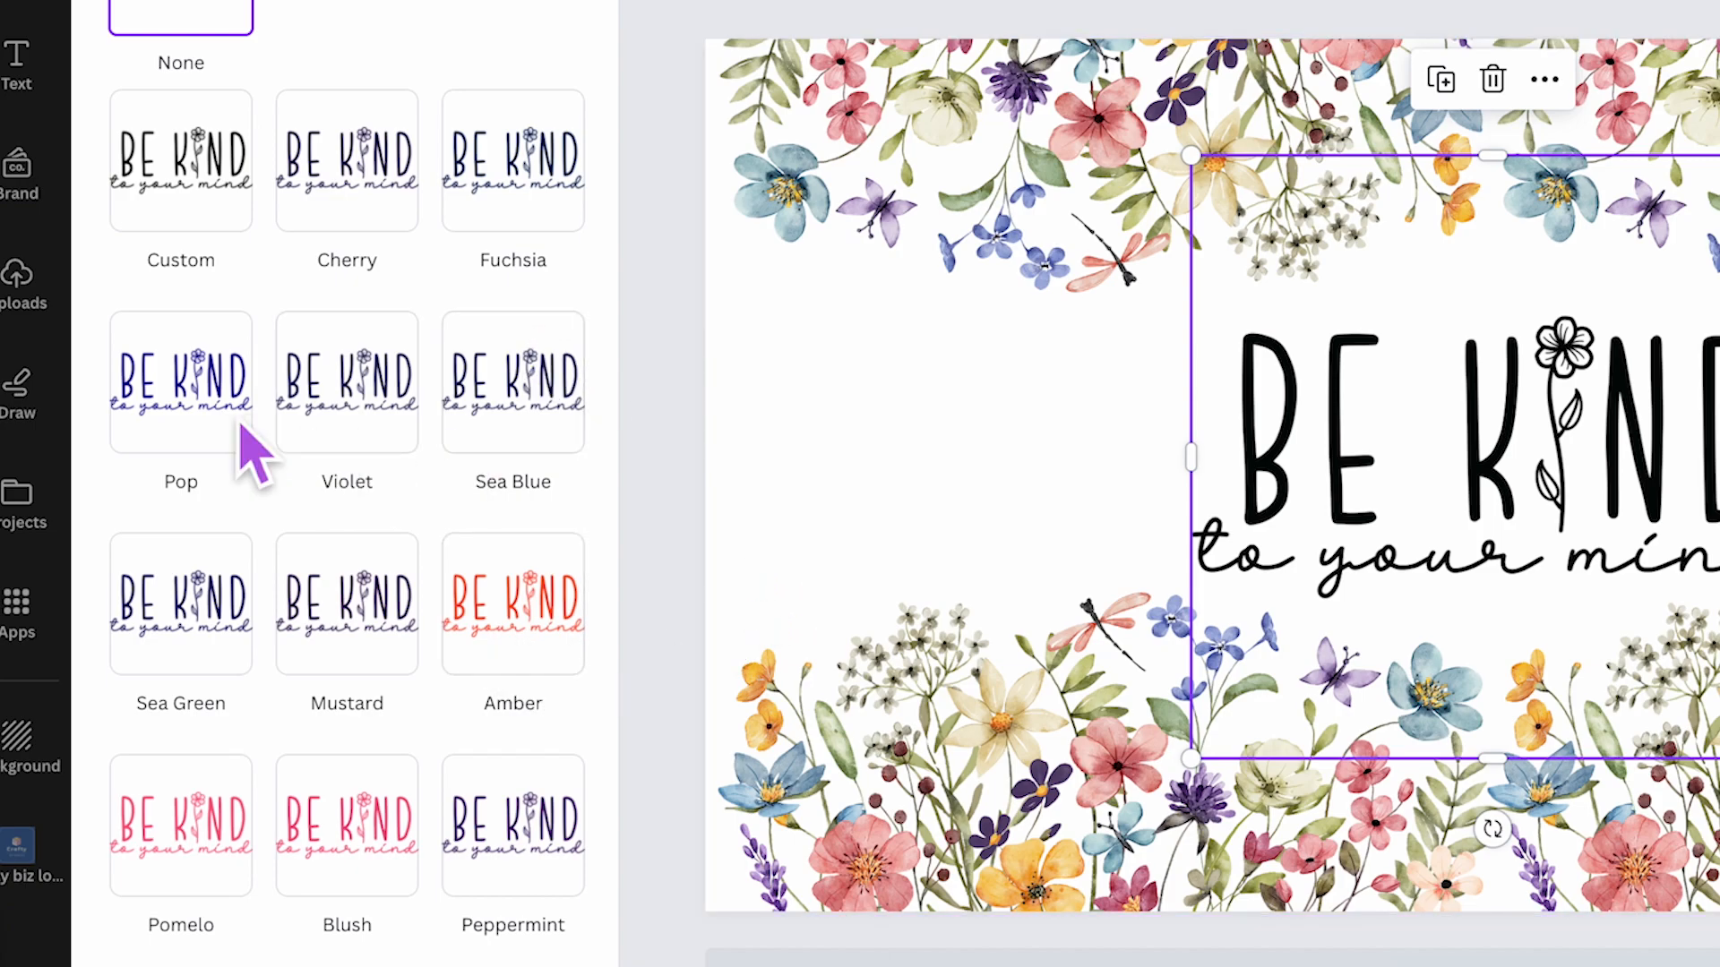
{"action": "left_click", "coordinate": [542, 851]}
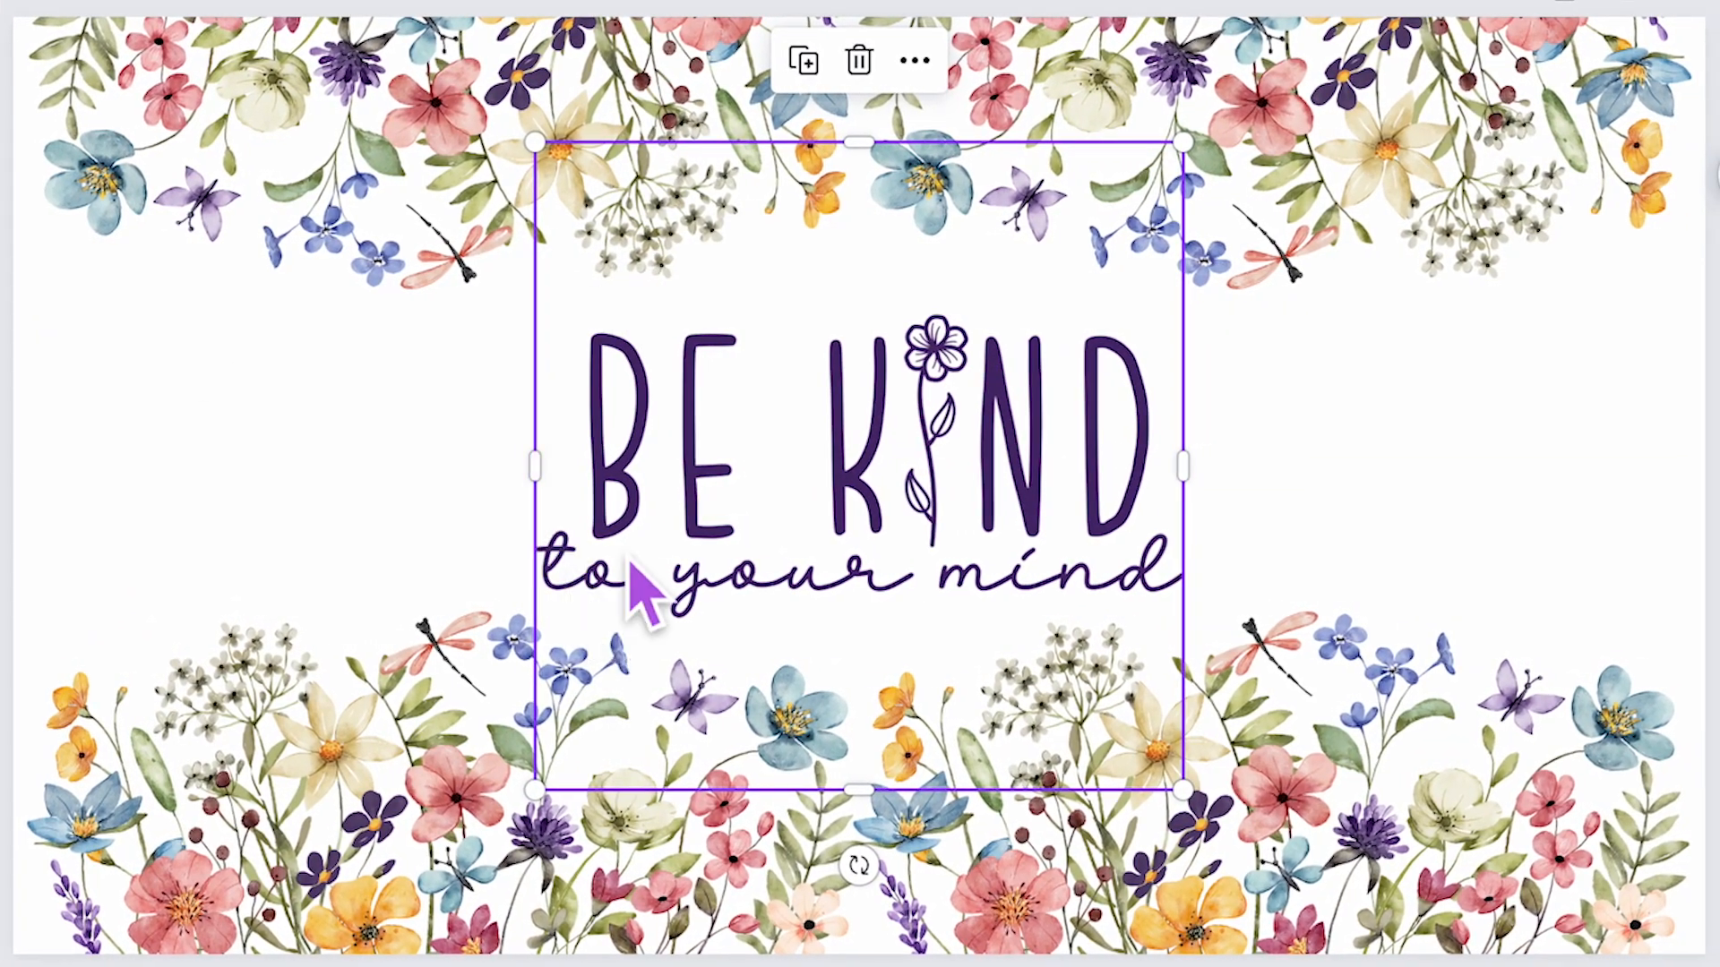
{"action": "key", "text": "ctrl+z"}
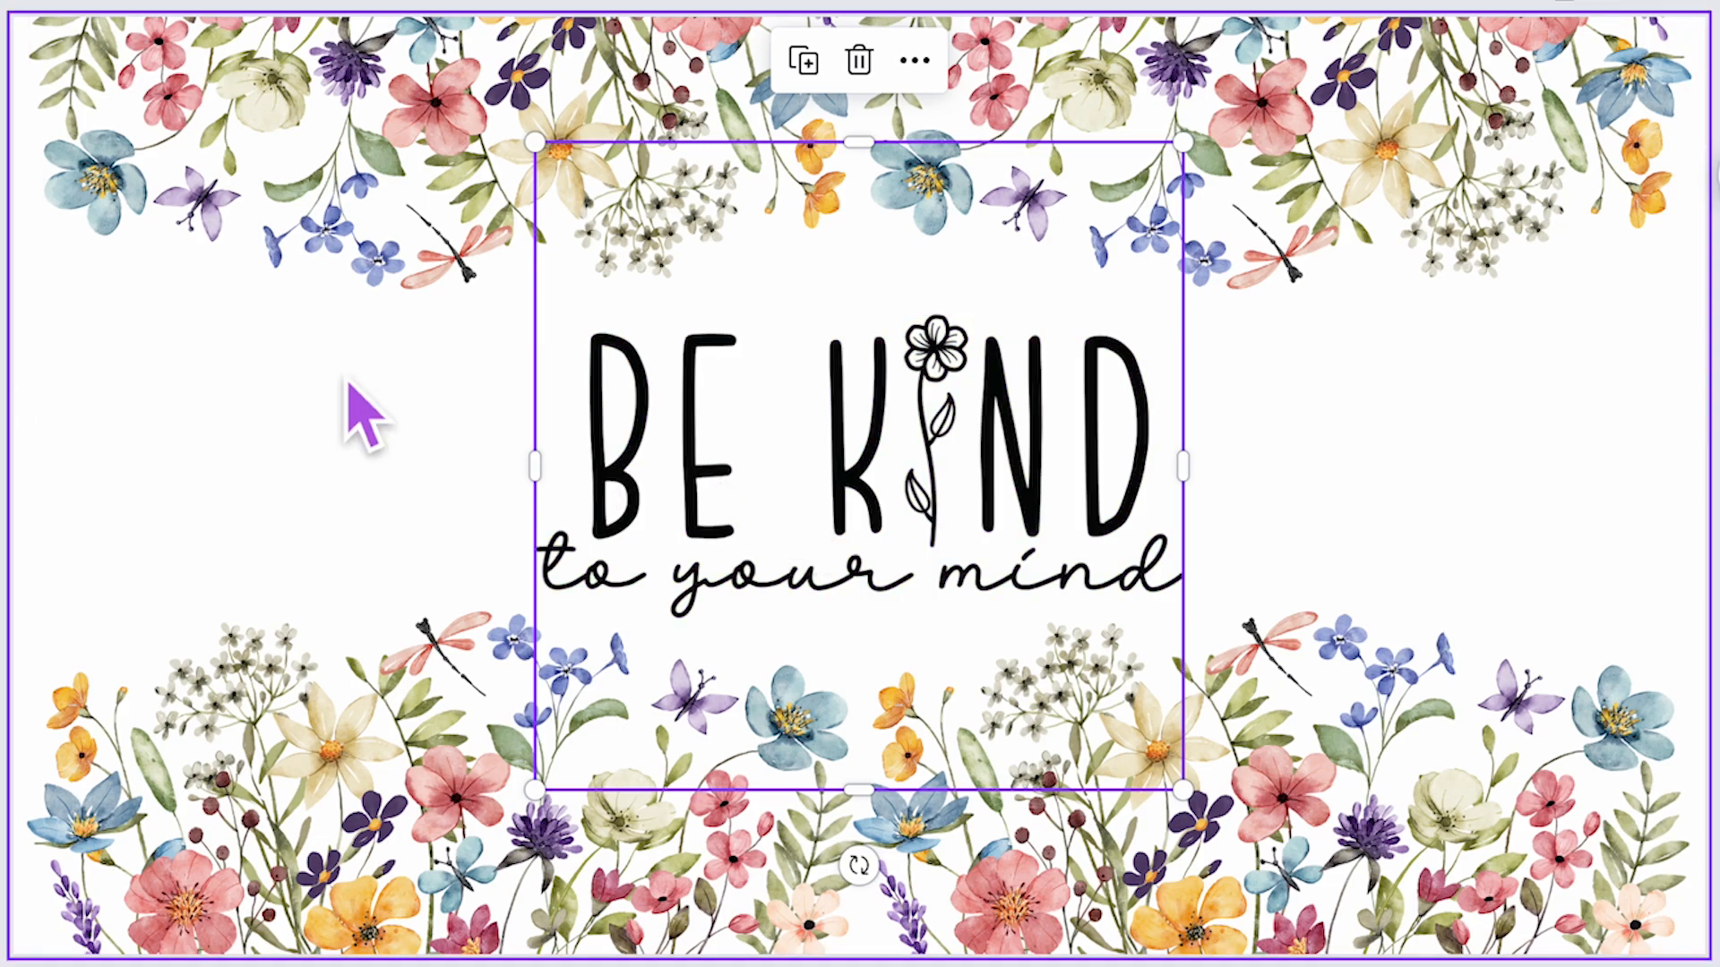
- Nudge the Be Kind graphic slightly upward between the flower borders
{"action": "left_click", "coordinate": [300, 421]}
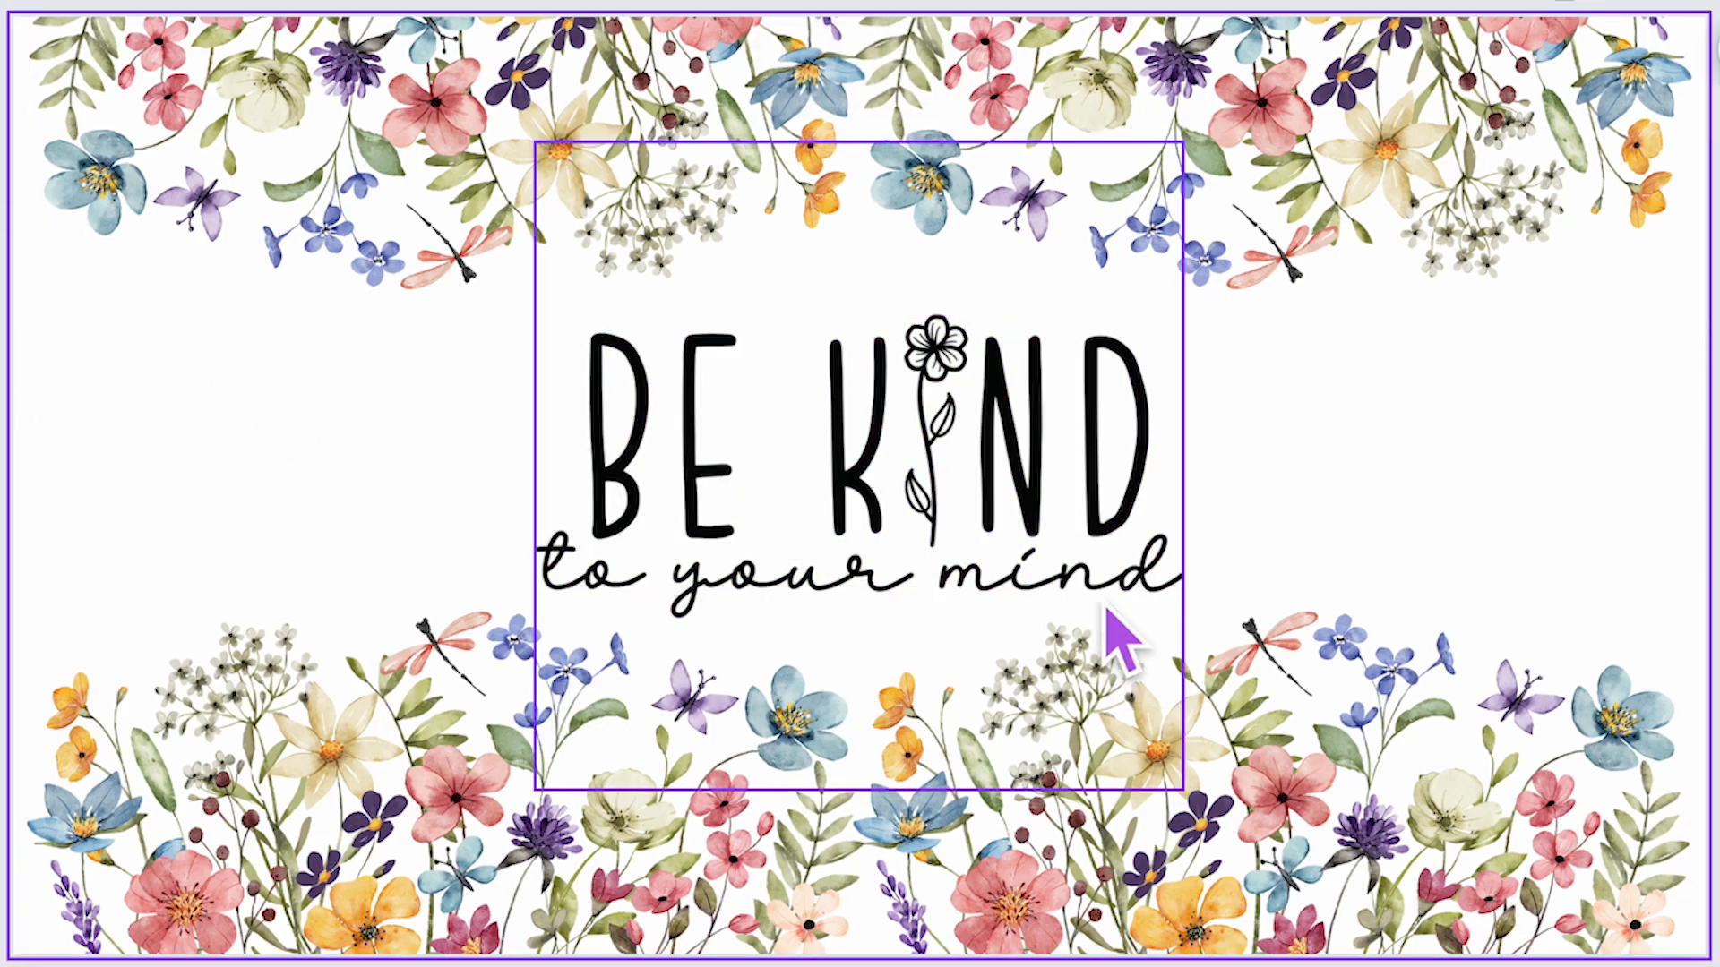
{"action": "left_click", "coordinate": [1056, 528]}
{"action": "left_click_drag", "start_coordinate": [1057, 524], "coordinate": [1050, 509]}
{"action": "left_click", "coordinate": [1367, 464]}
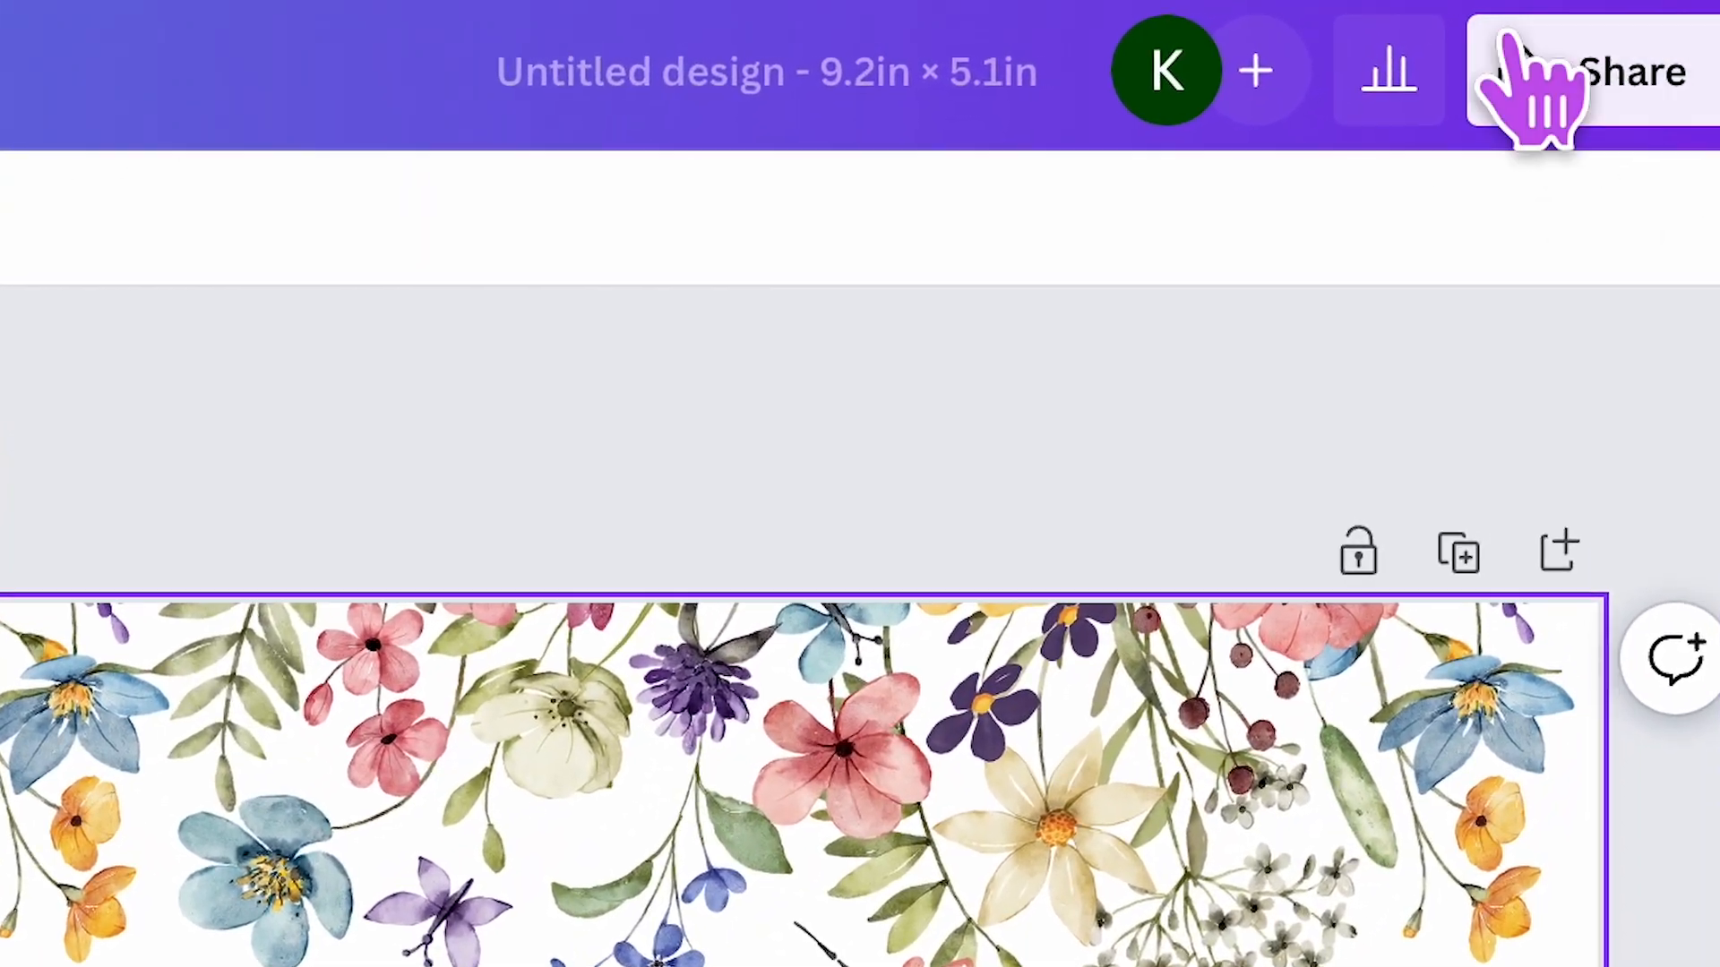
- Download the finished design as a PNG file at size 1×
{"action": "left_click", "coordinate": [1608, 98]}
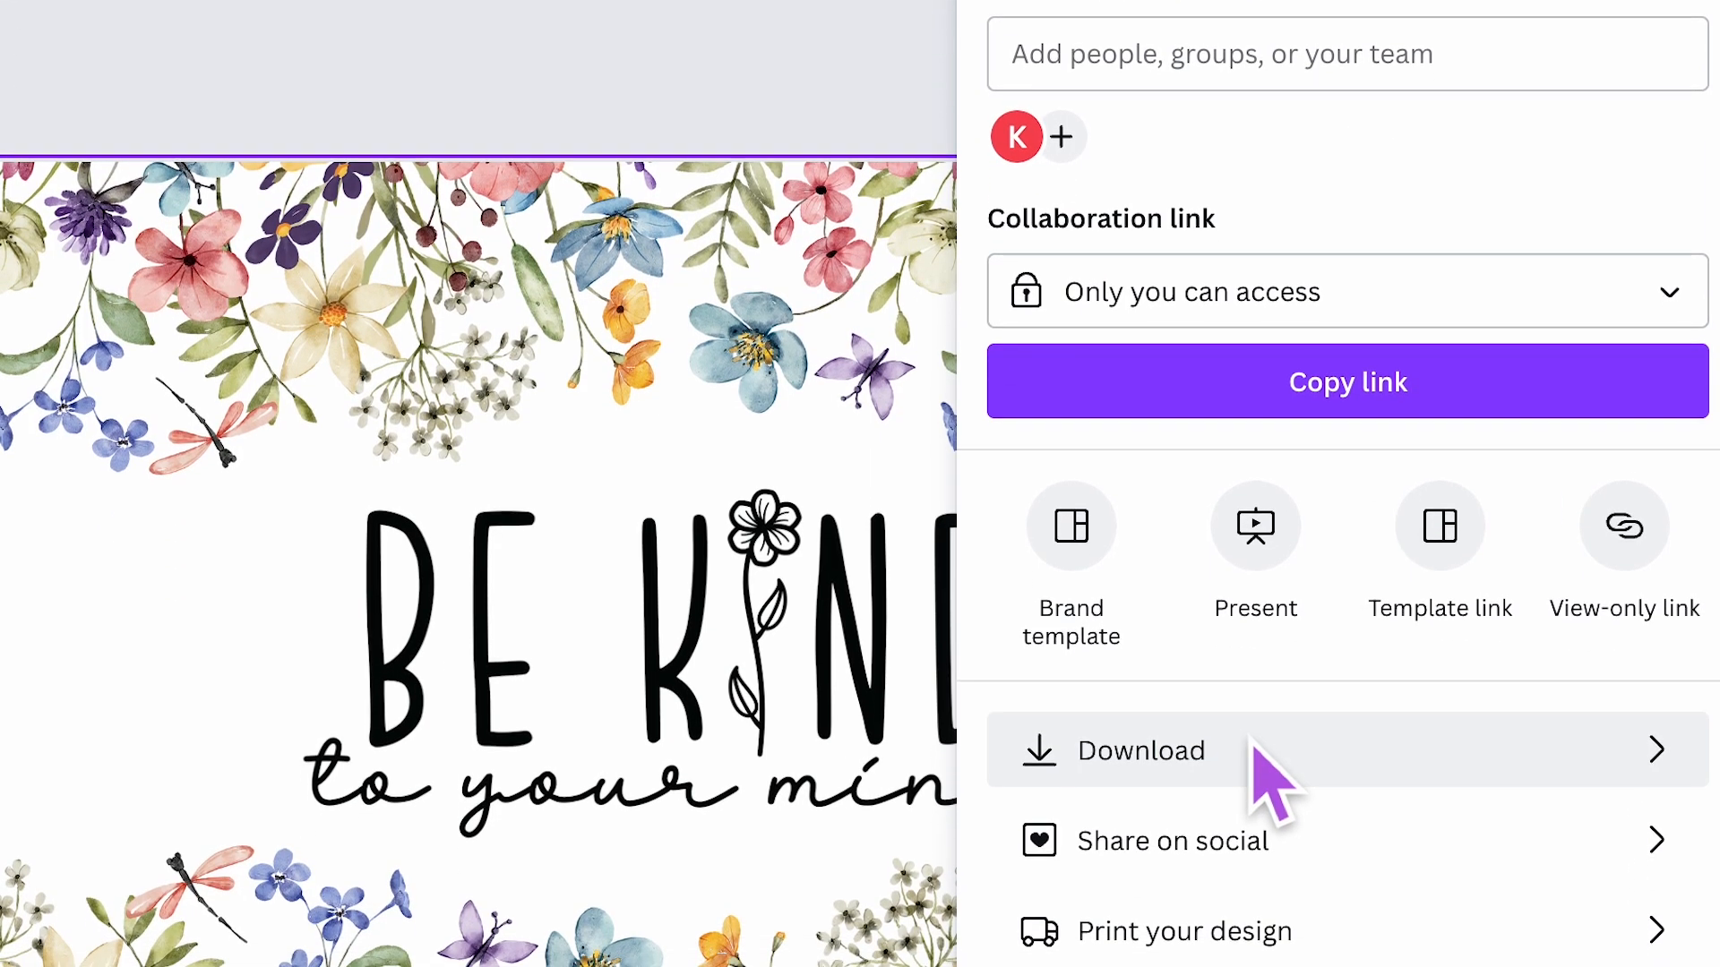
{"action": "left_click", "coordinate": [1267, 948]}
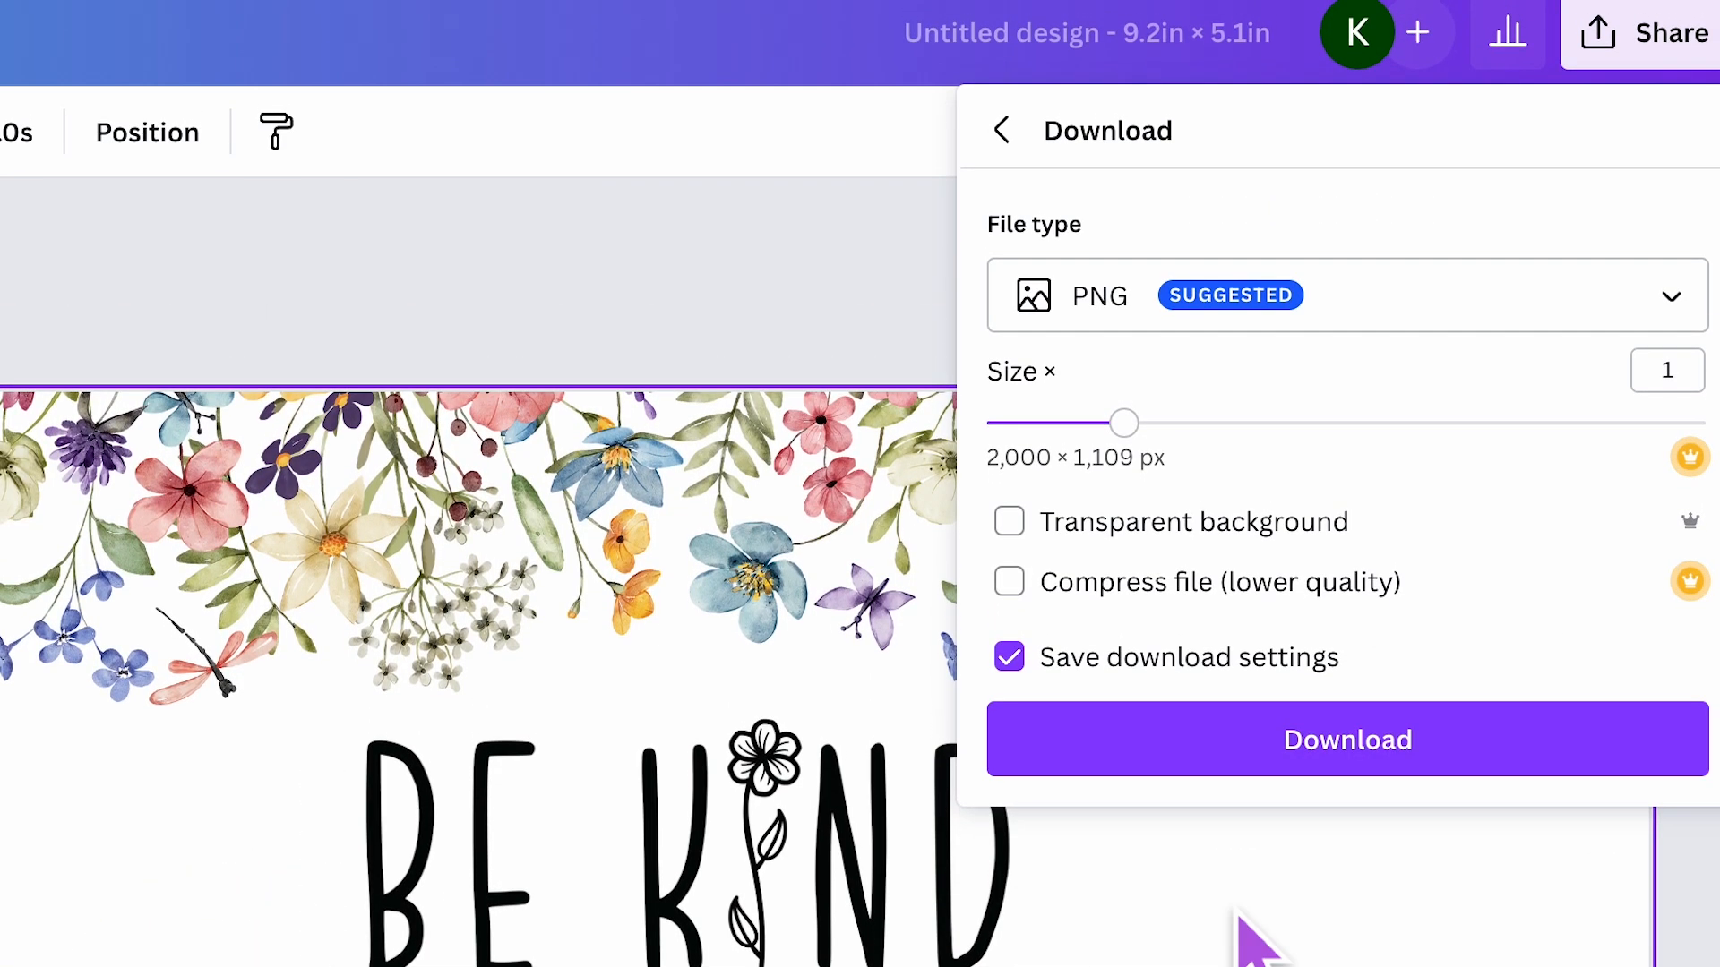
{"action": "left_click", "coordinate": [1107, 303]}
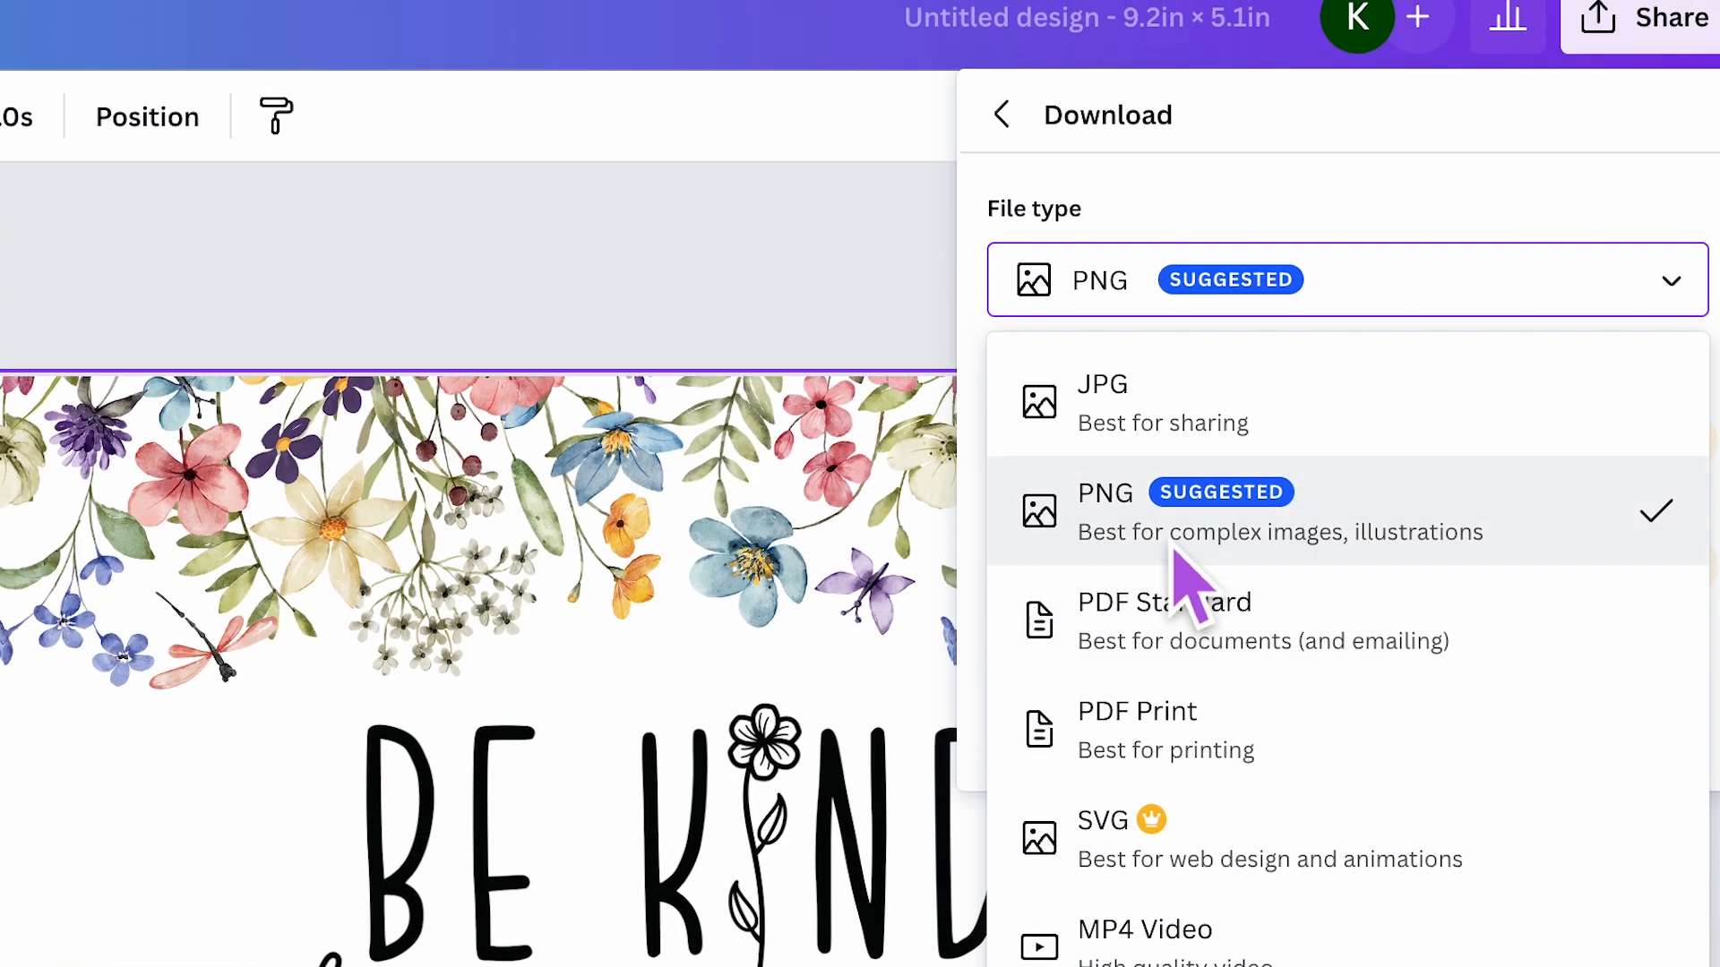
{"action": "left_click", "coordinate": [1182, 313]}
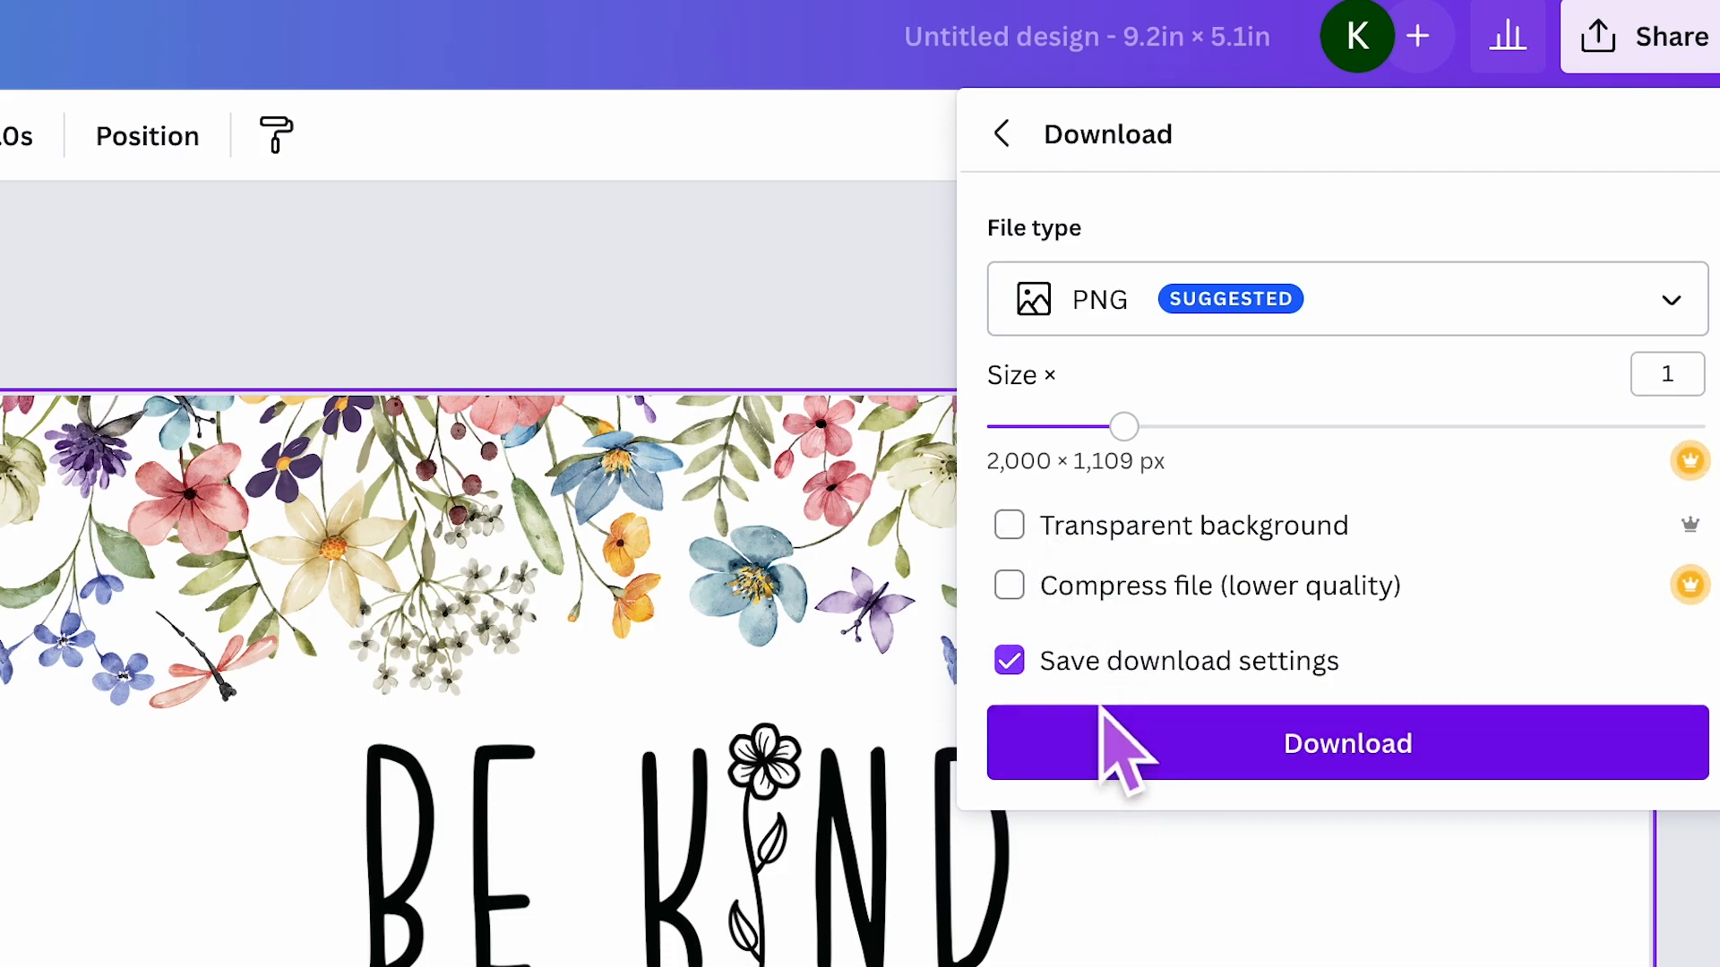
{"action": "left_click", "coordinate": [1413, 757]}
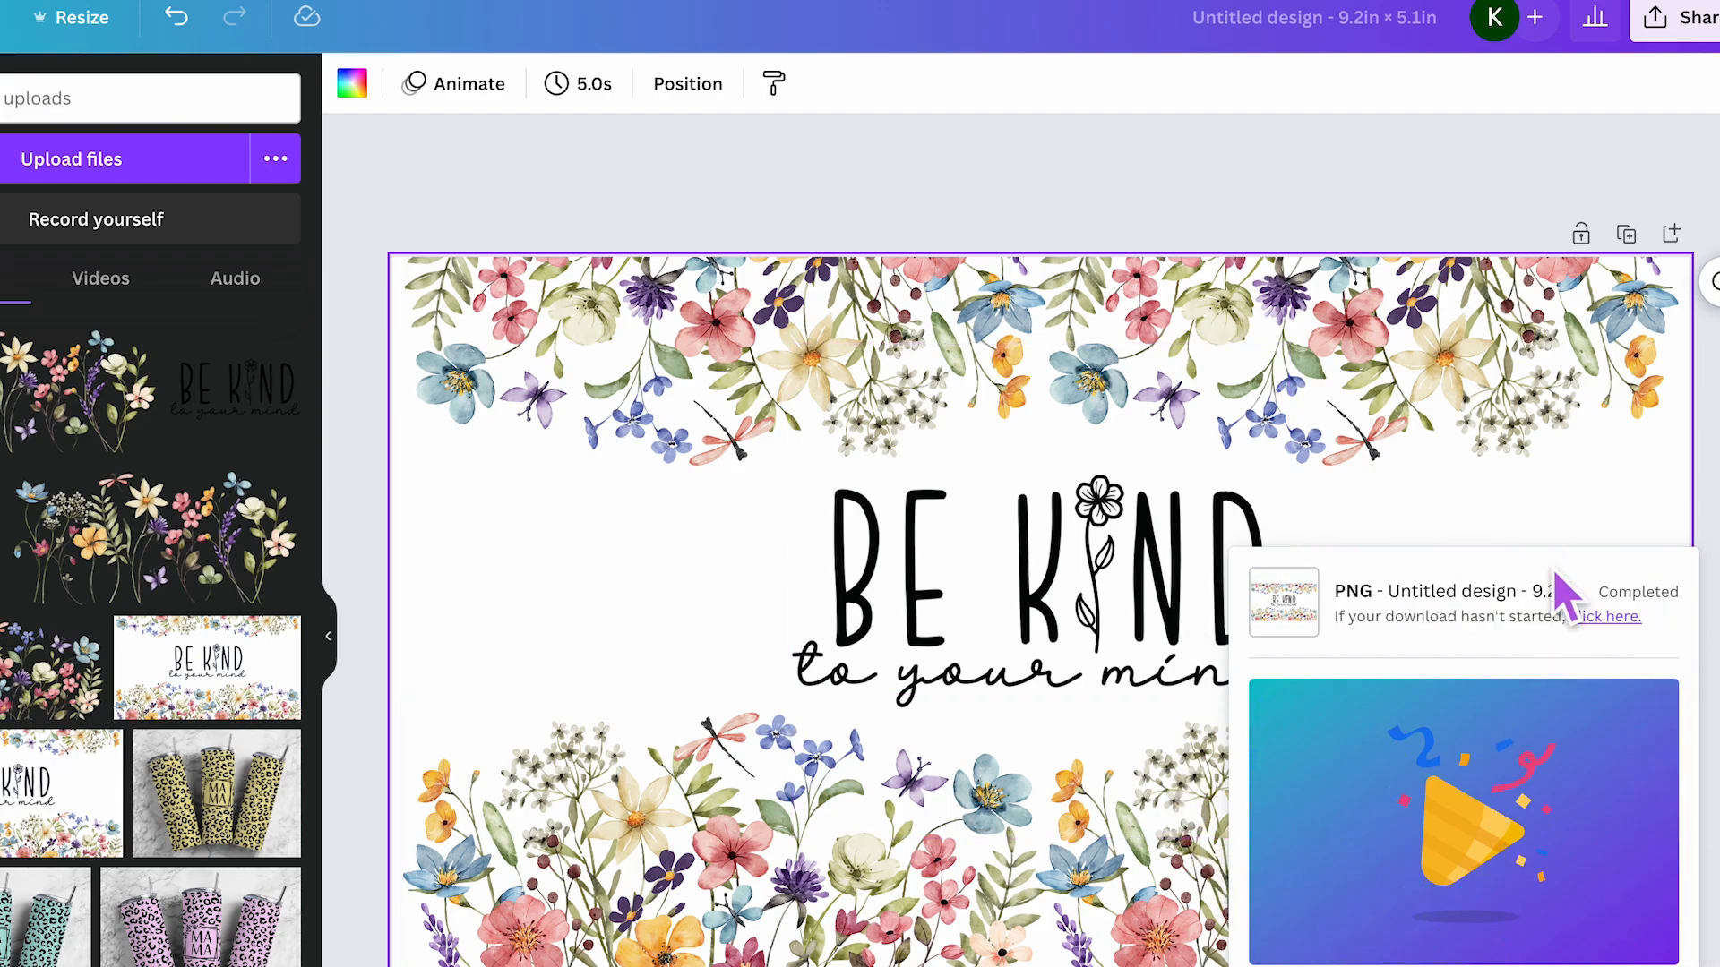
{"action": "left_click", "coordinate": [1386, 179]}
{"action": "left_click", "coordinate": [1068, 178]}
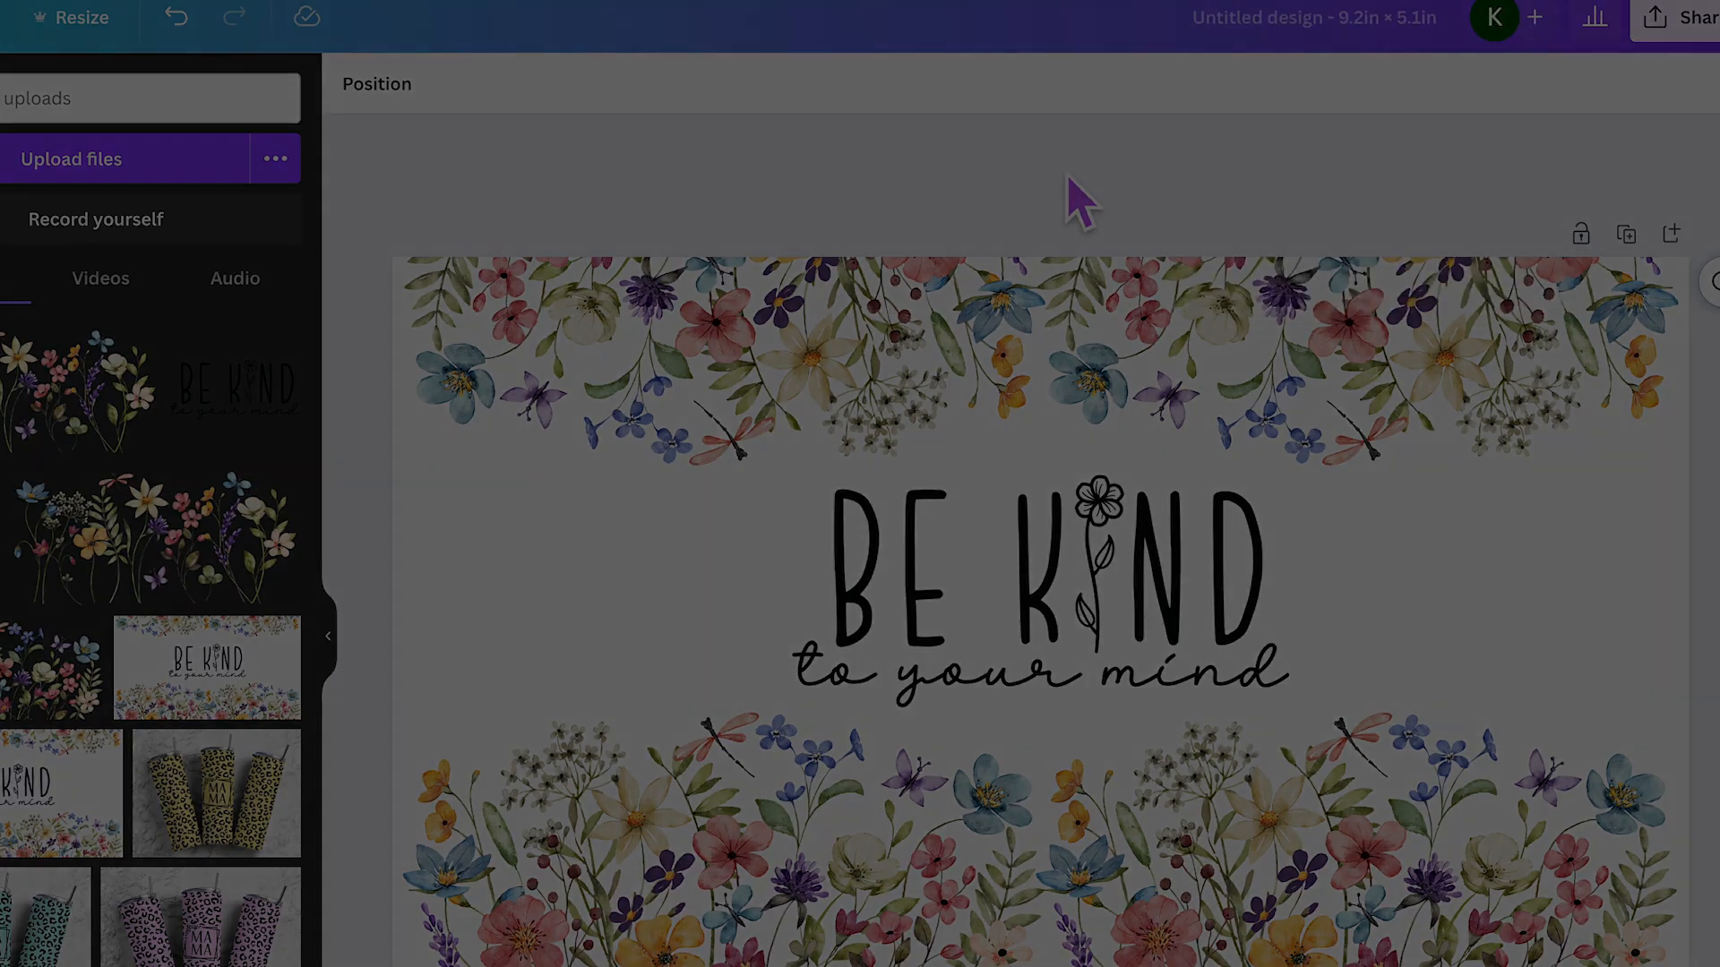